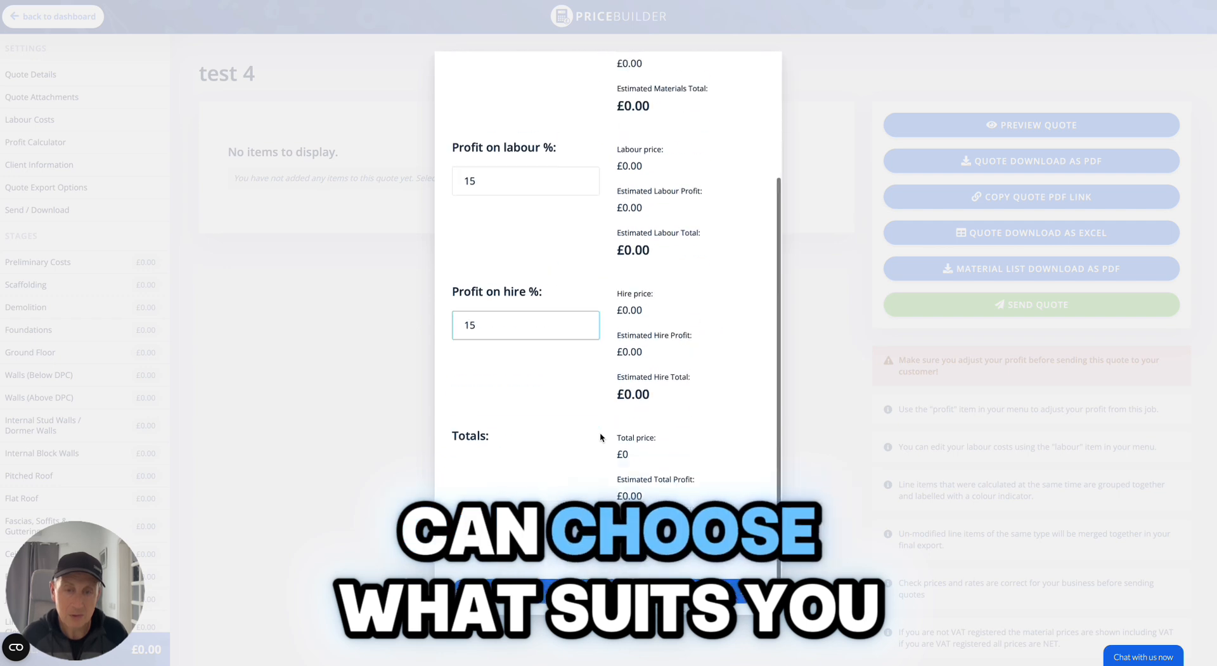
Save the profit percentage settings for the quote.
left_click(608, 590)
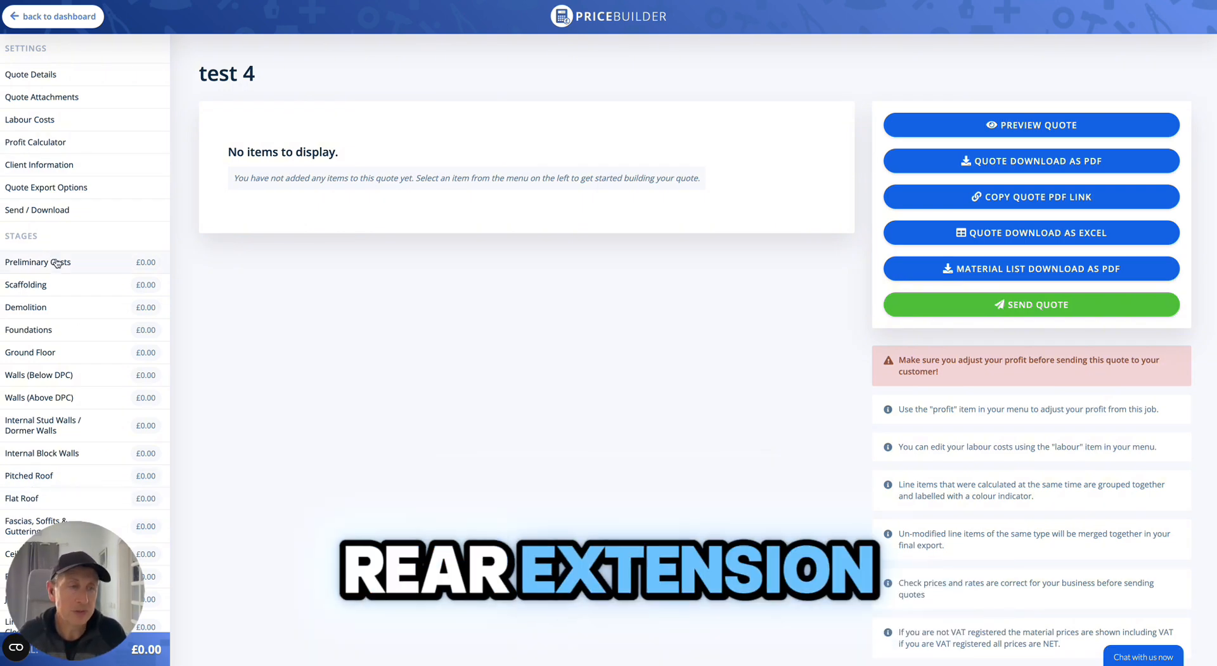
Open a new Preliminary Costs group and enter 16 days of site supervision and 2 days for the general builder.
left_click(34, 266)
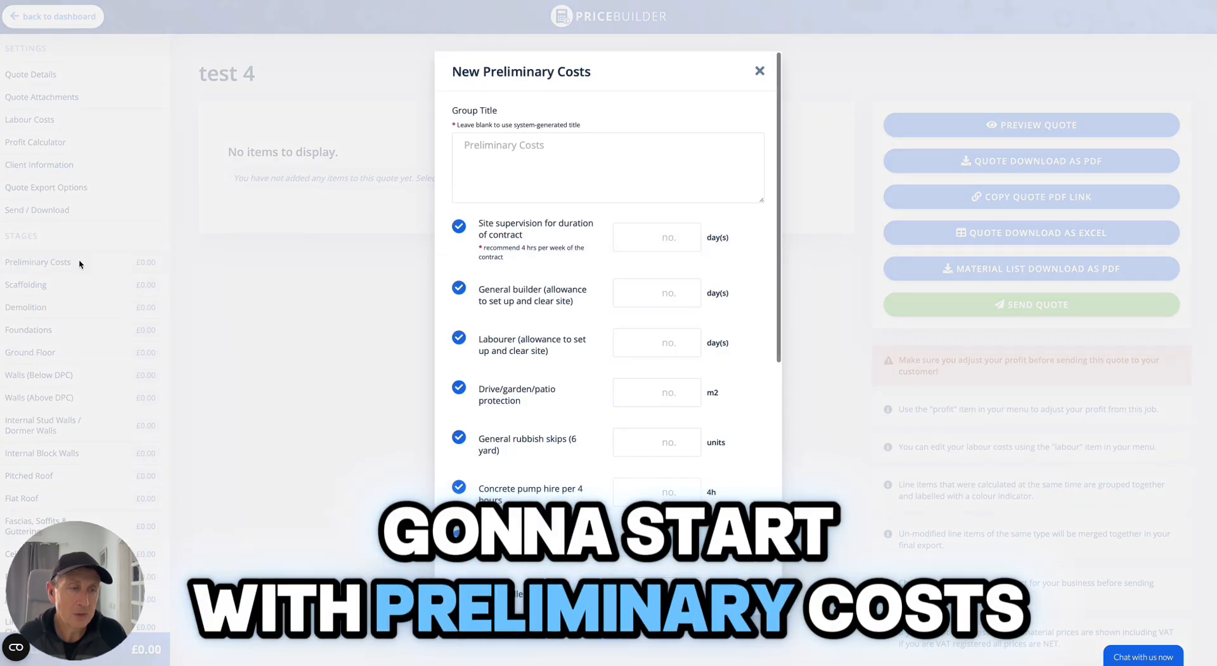
left_click(637, 236)
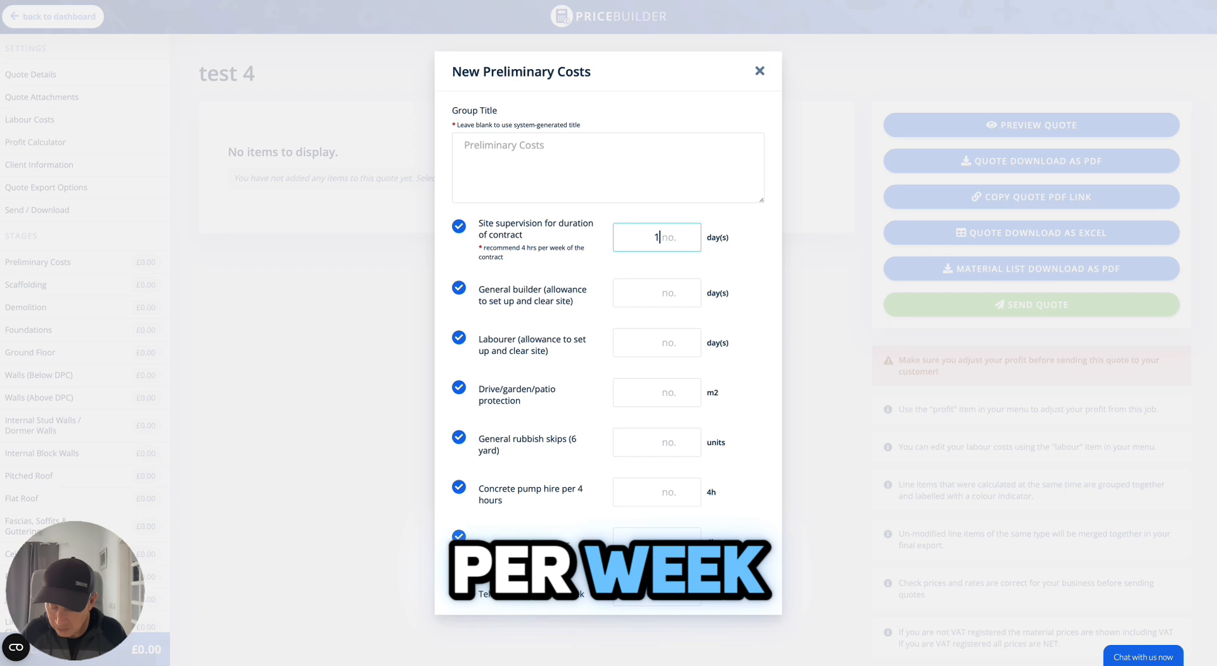
type("16")
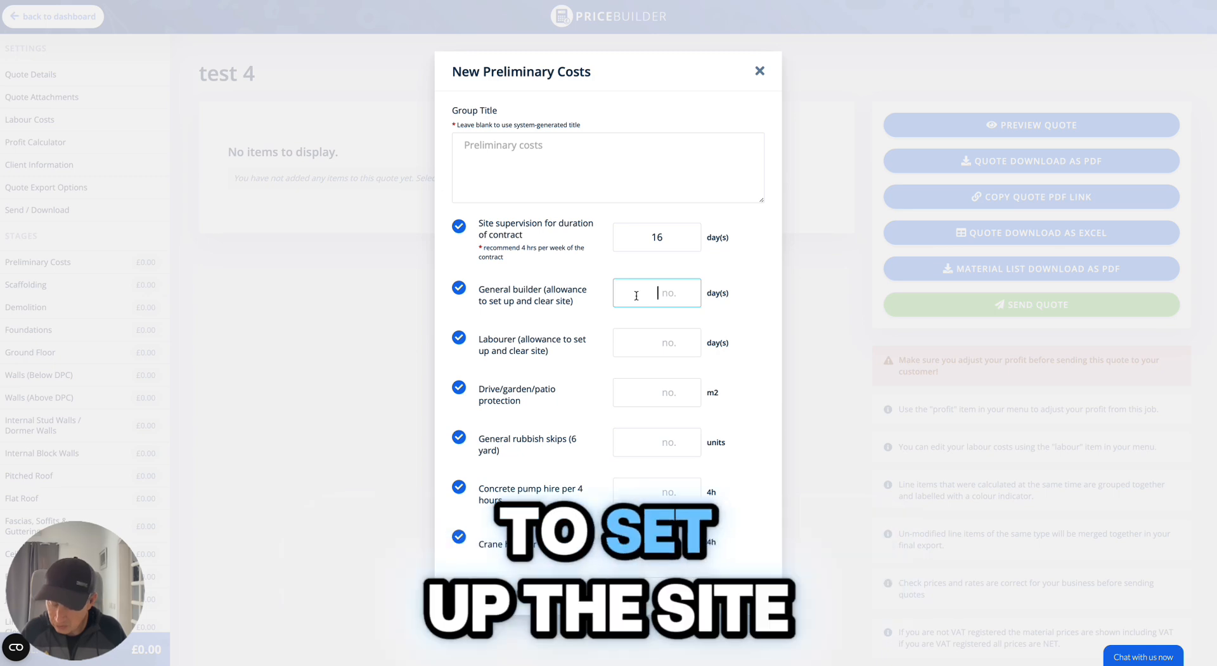
type("2")
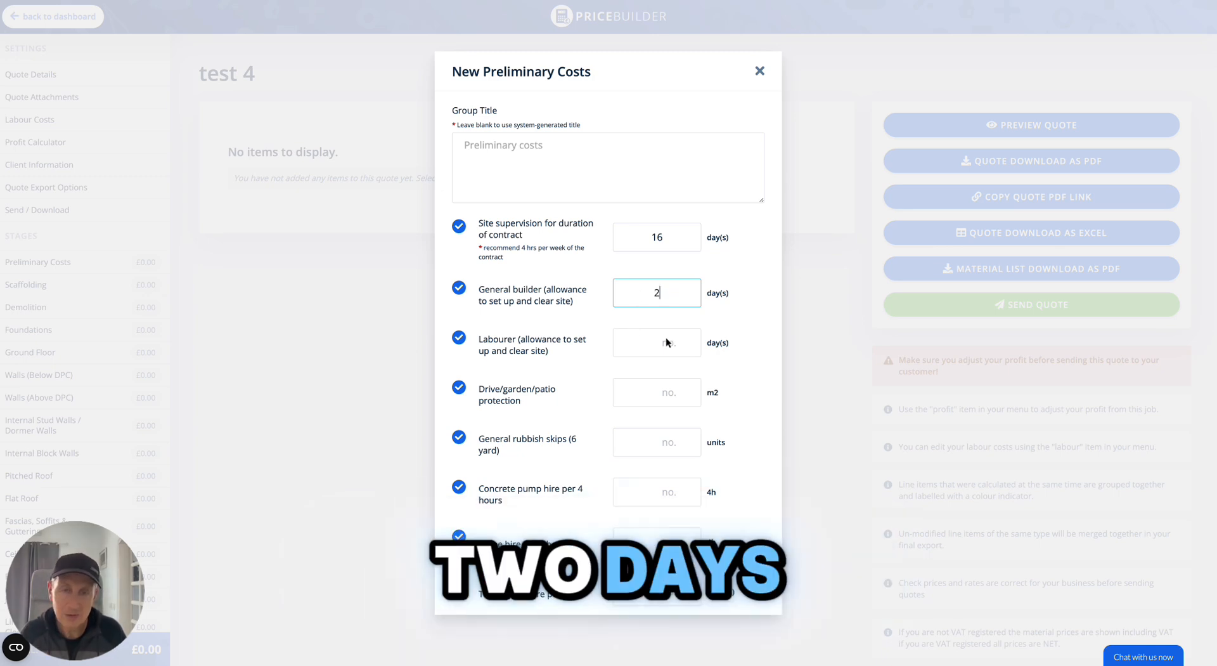
Enter 2 labourer days, 50 m² of drive/garden/patio protection and 3 general rubbish skips.
left_click(641, 395)
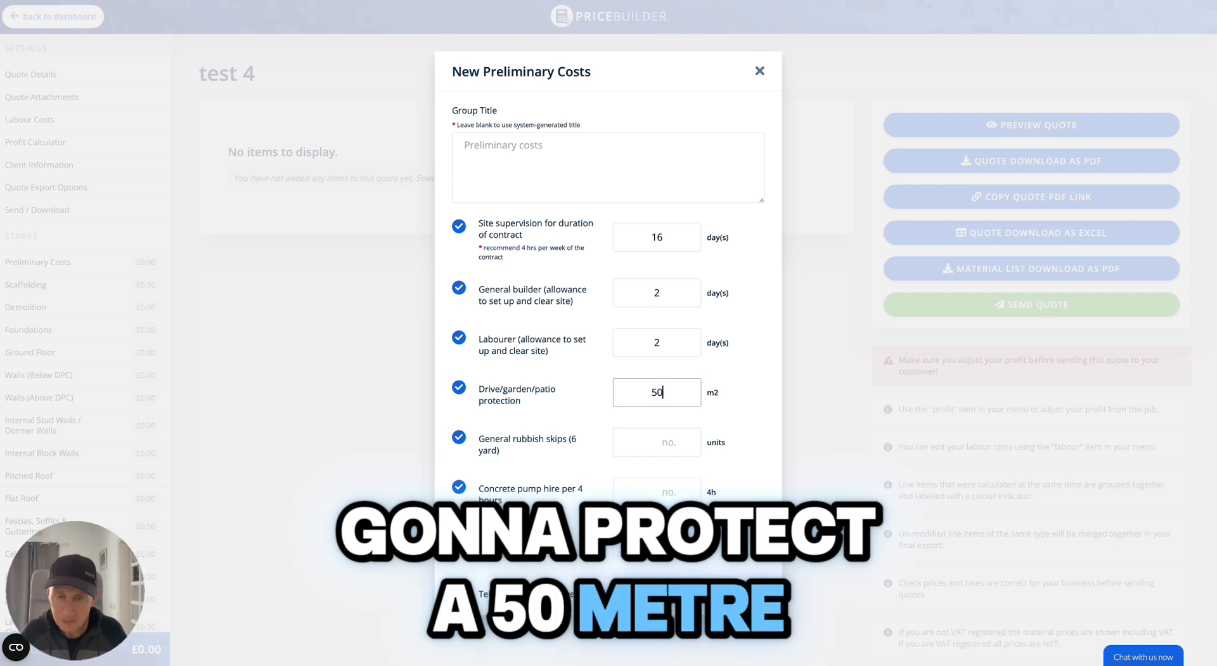
scroll(618, 266, "down", 3)
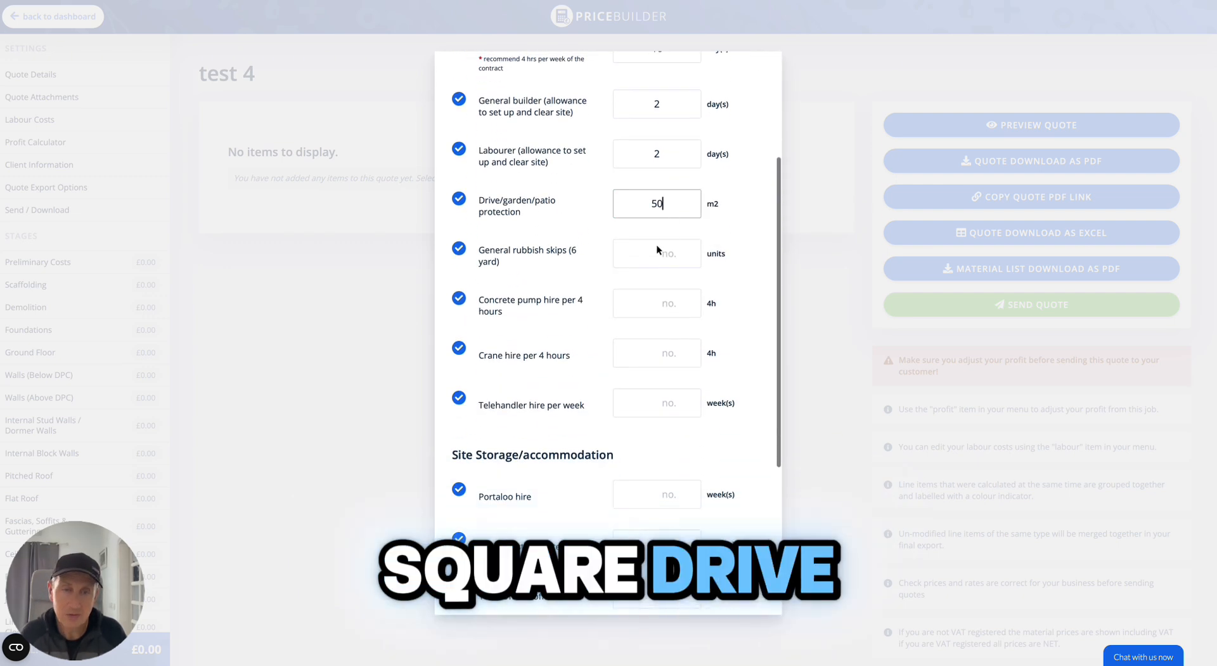
left_click(653, 248)
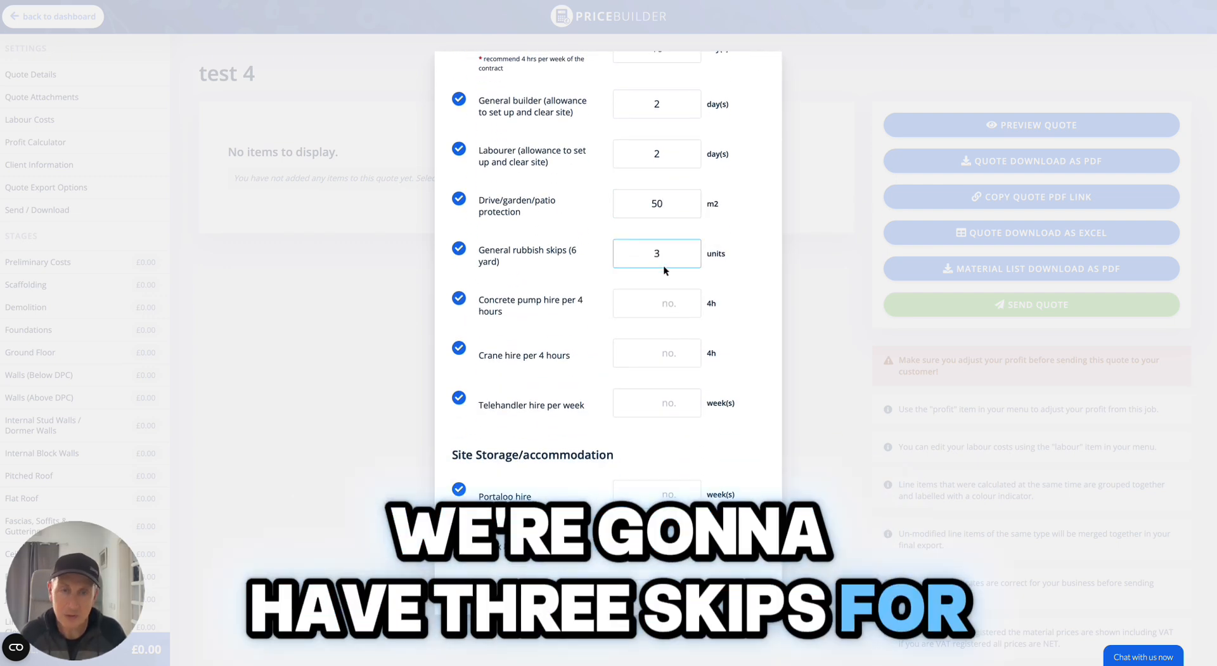
type("3")
Set Portaloo hire to 16 weeks and save the preliminary costs group.
scroll(640, 473, "down", 1)
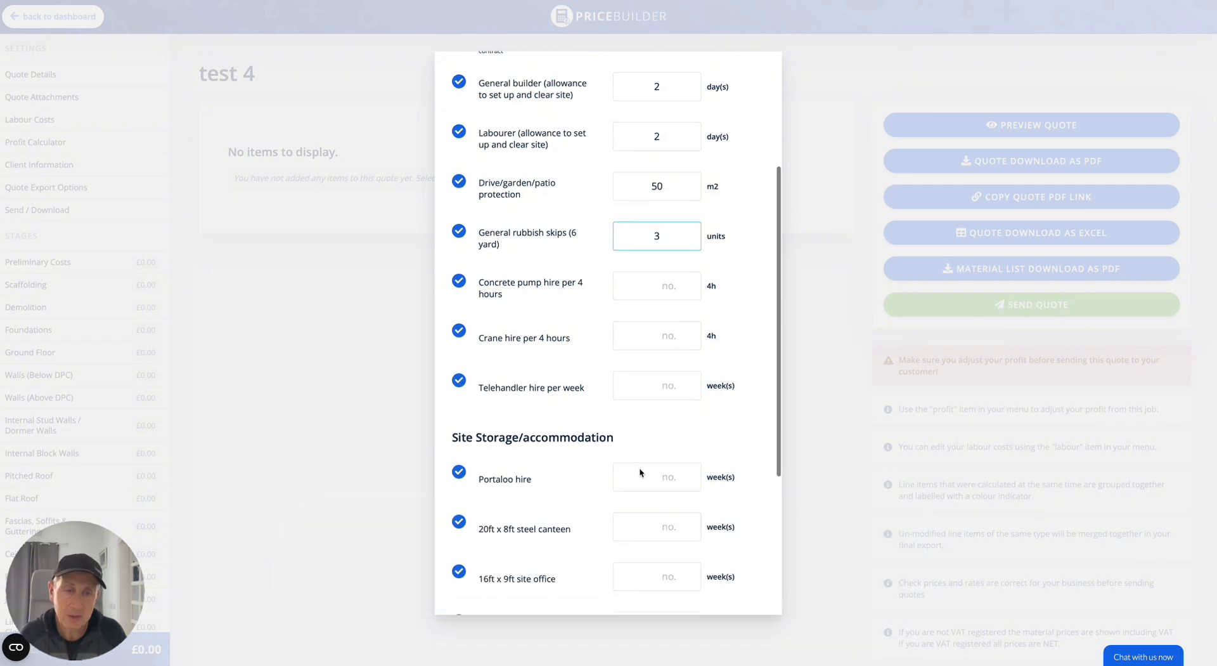
scroll(640, 473, "down", 2)
left_click(641, 388)
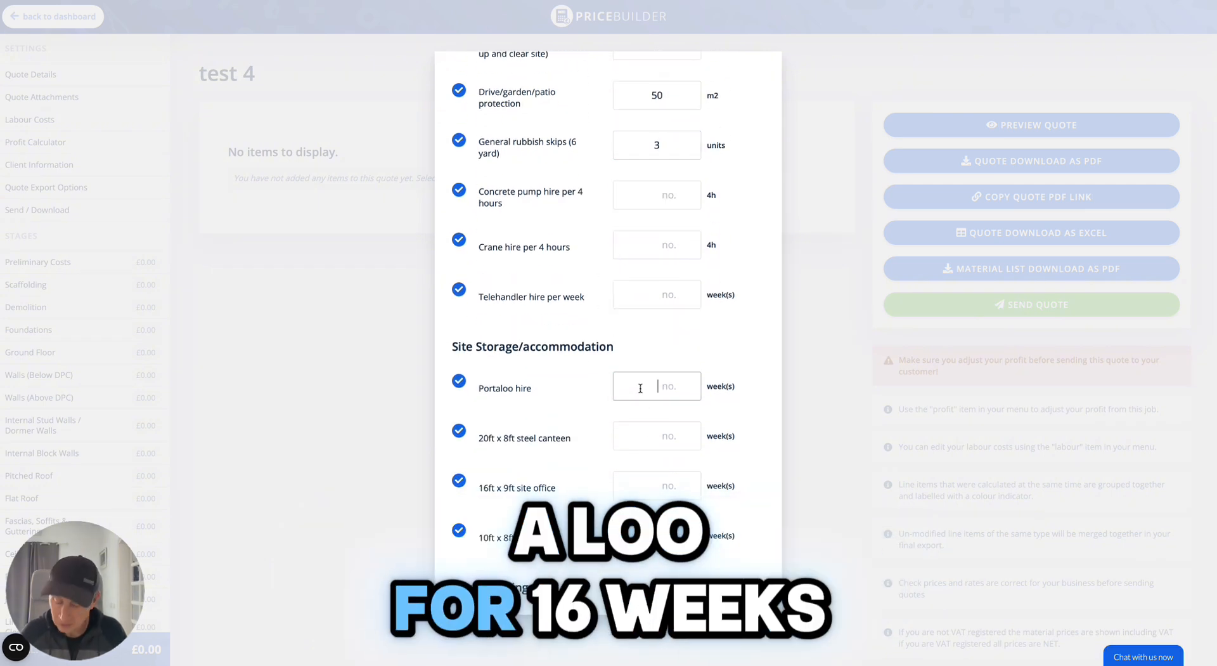
type("16")
scroll(543, 495, "down", 3)
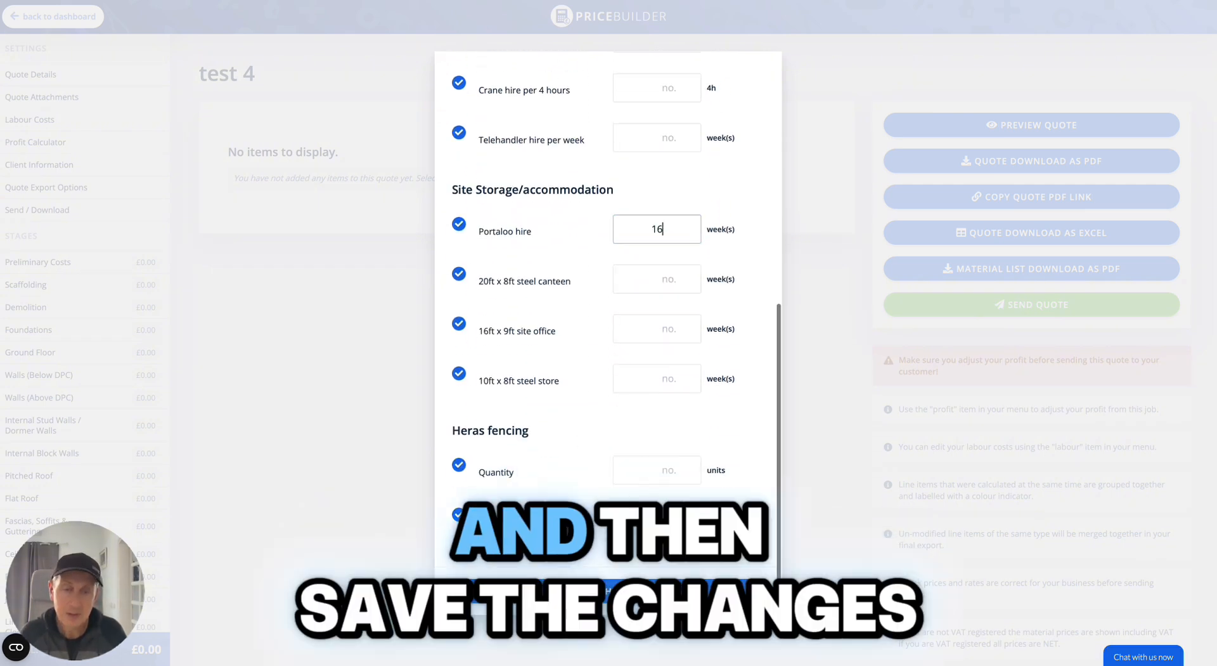
left_click(578, 594)
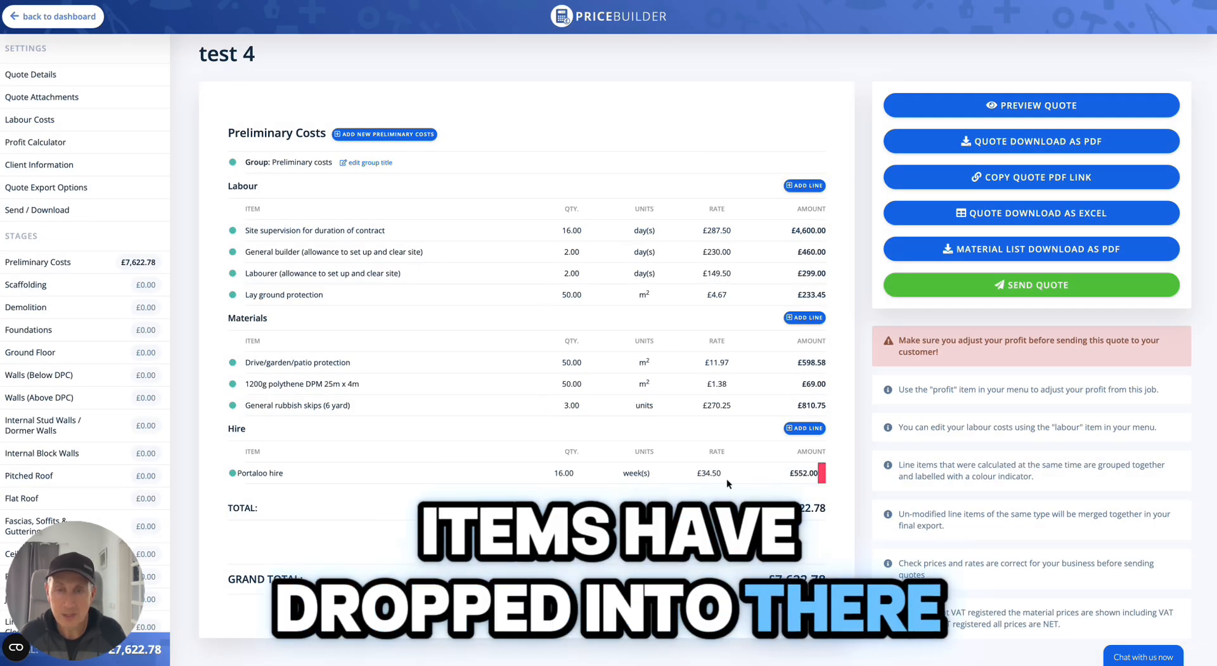
Open the site supervision line item for editing and close it without changes.
mouse_move(763, 235)
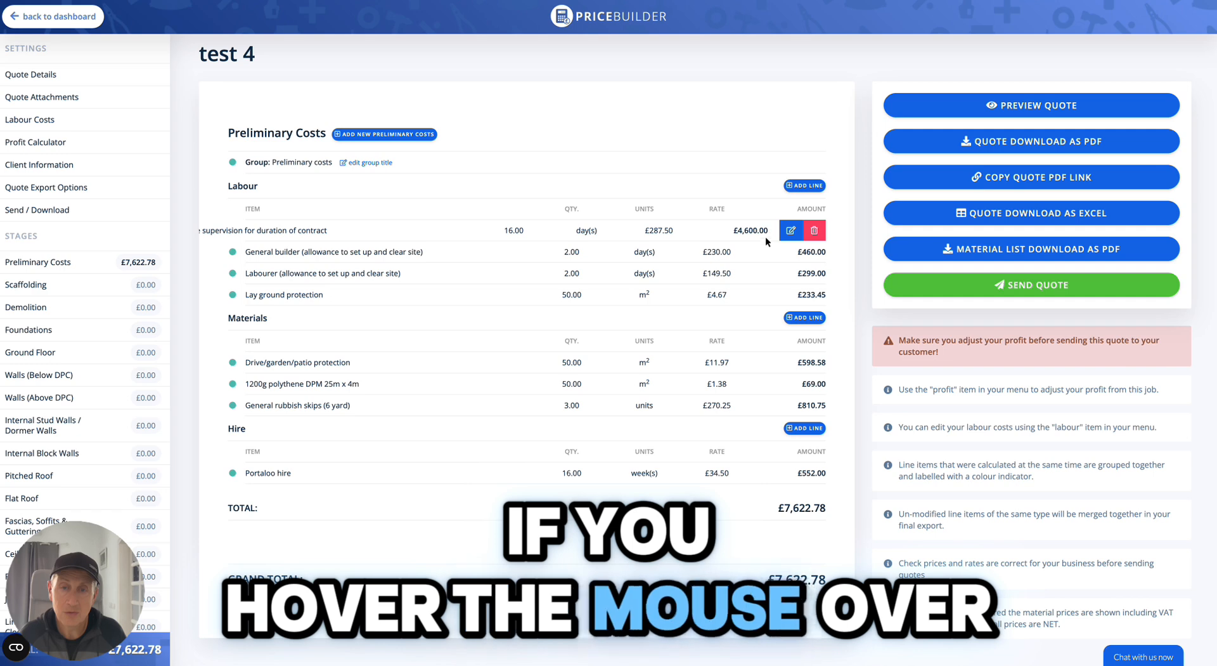
mouse_move(747, 306)
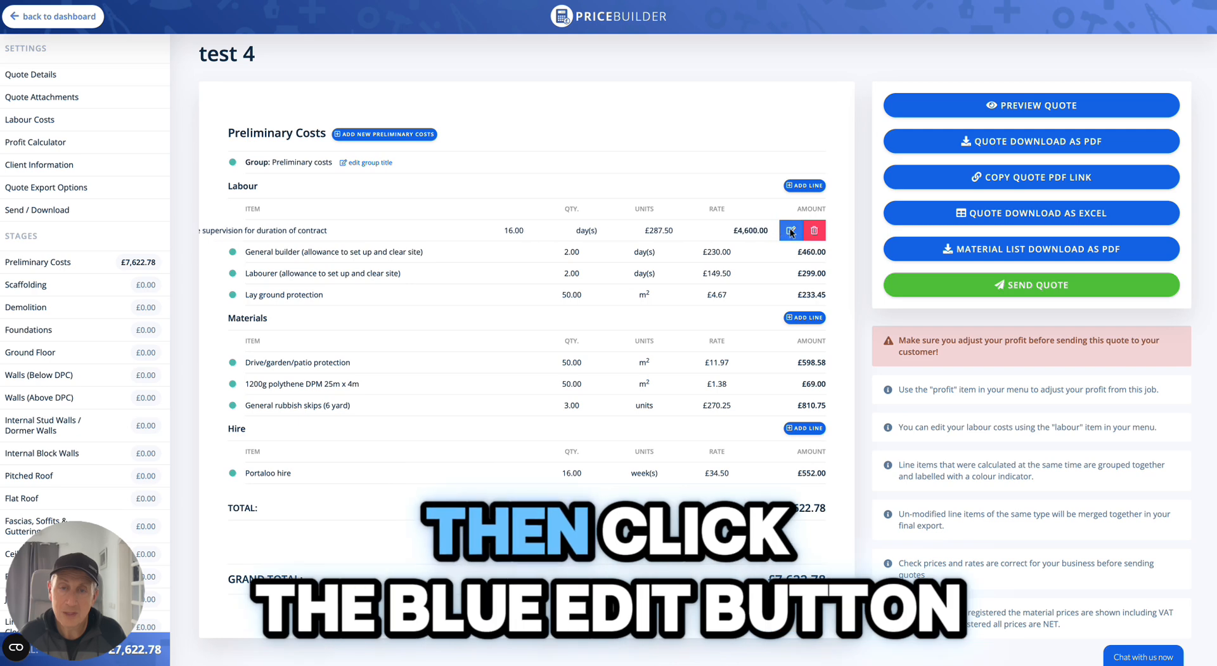
left_click(790, 227)
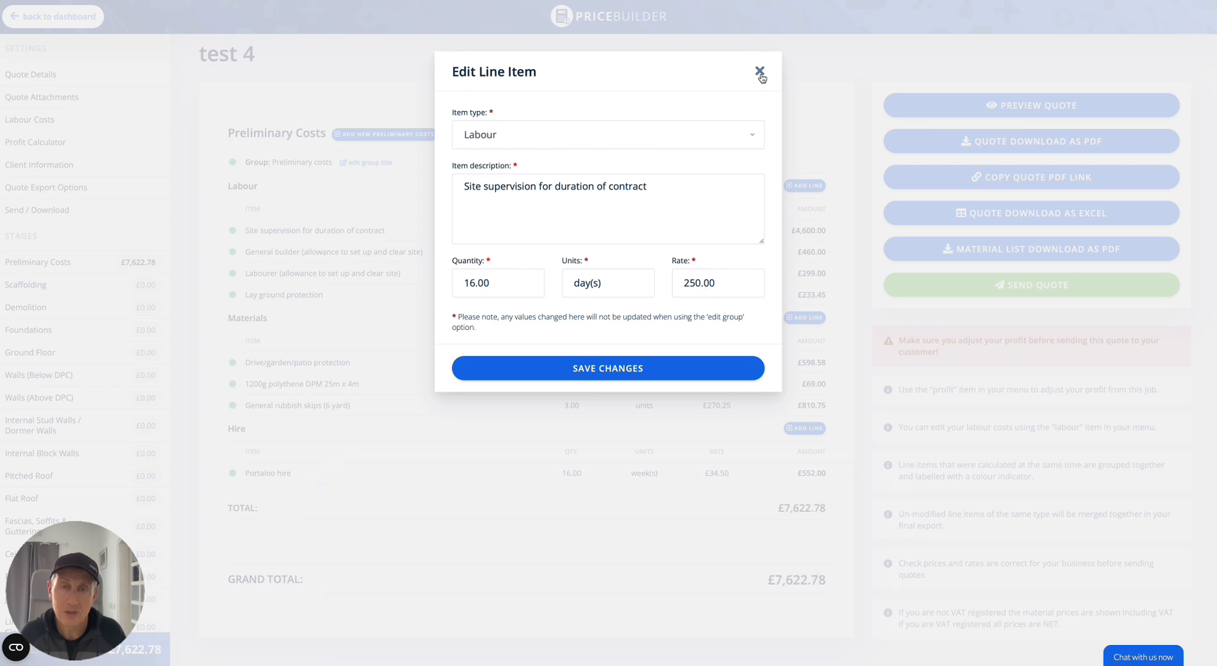
left_click(760, 71)
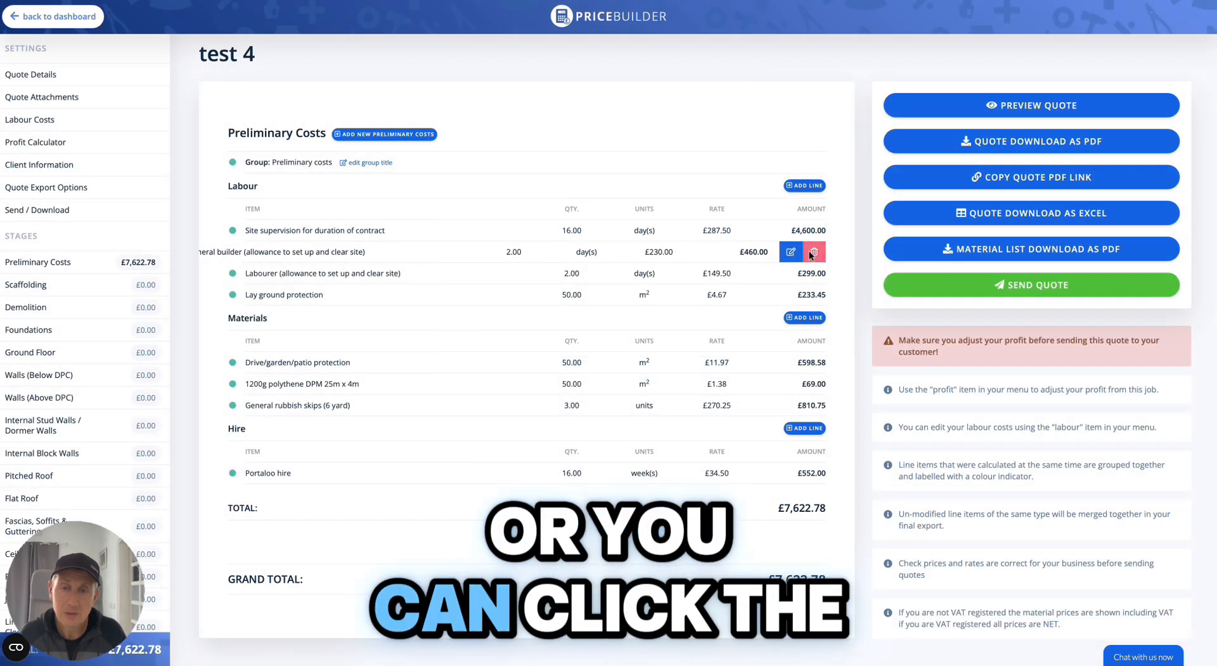
Add a Scaffolding group with a 16 m scaffold length and 1 lift, and save it.
mouse_move(558, 162)
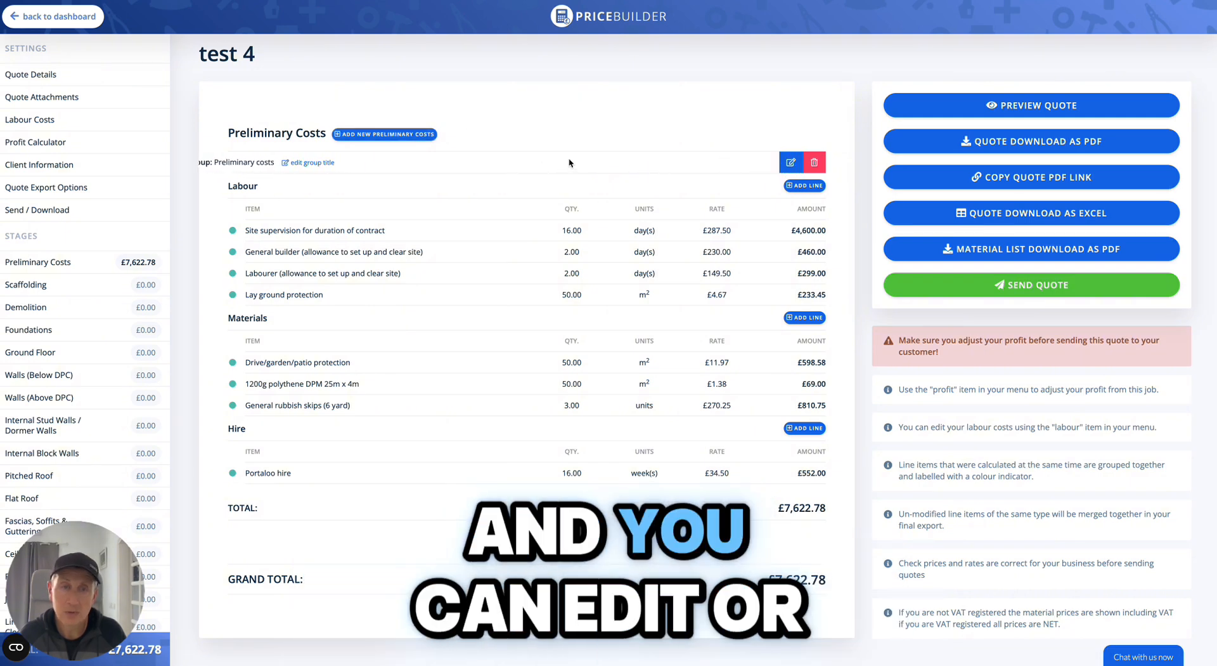
left_click(29, 286)
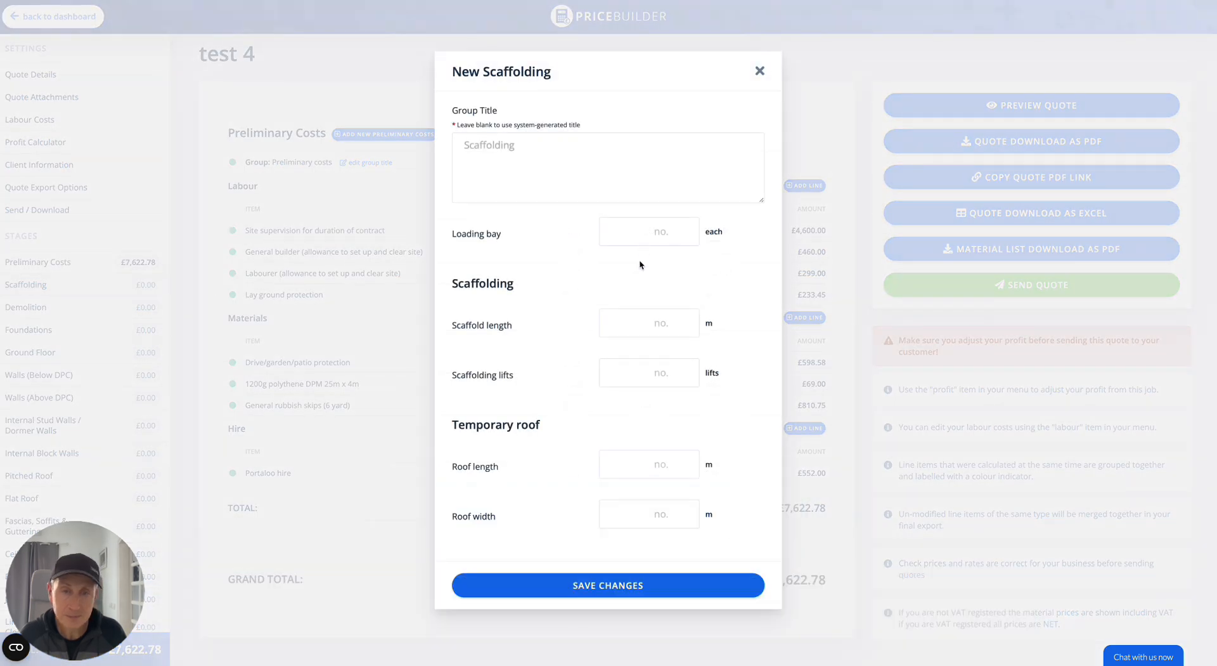
left_click(642, 317)
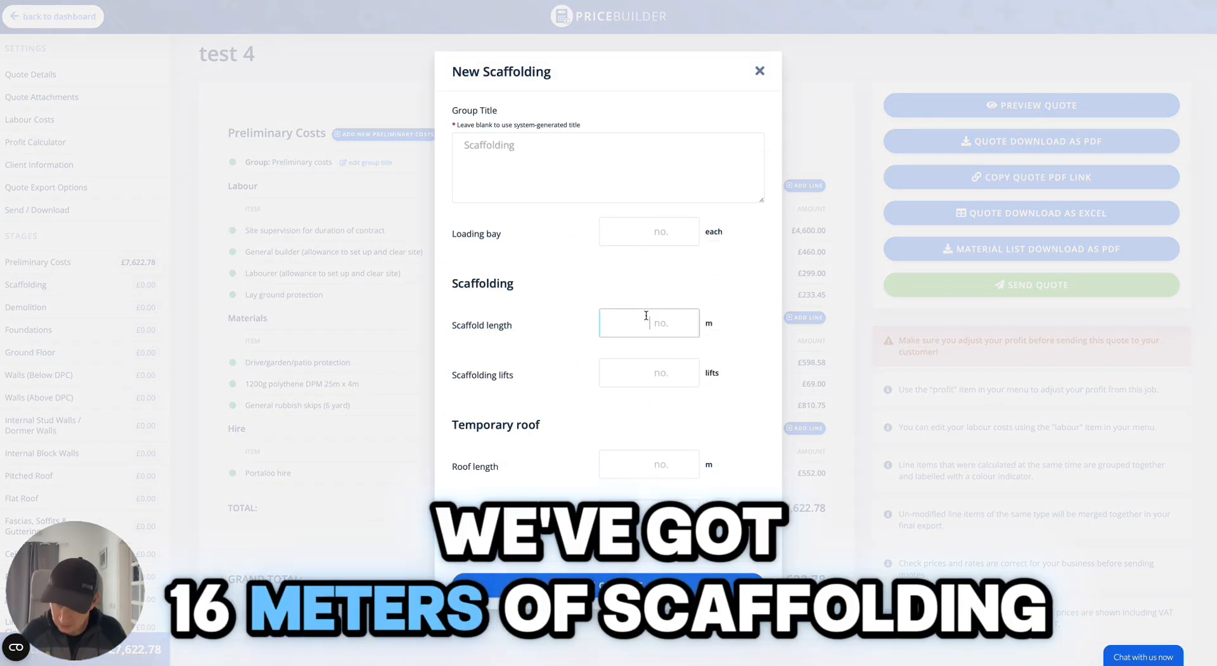
type("16")
left_click(643, 366)
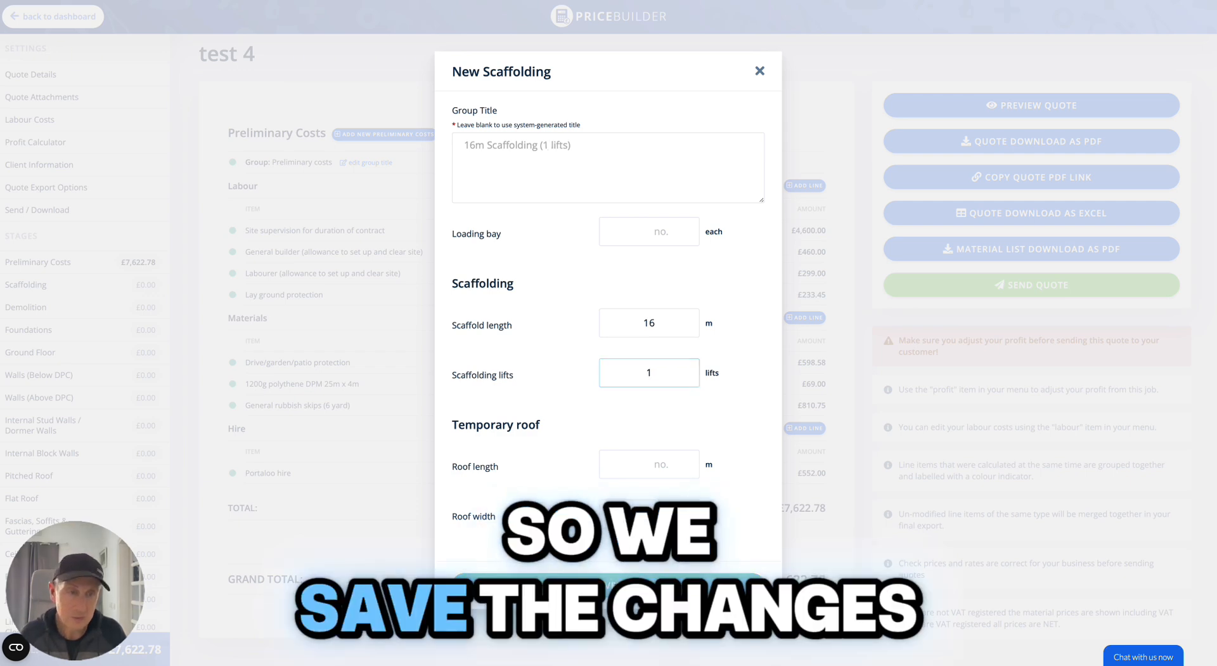
left_click(608, 585)
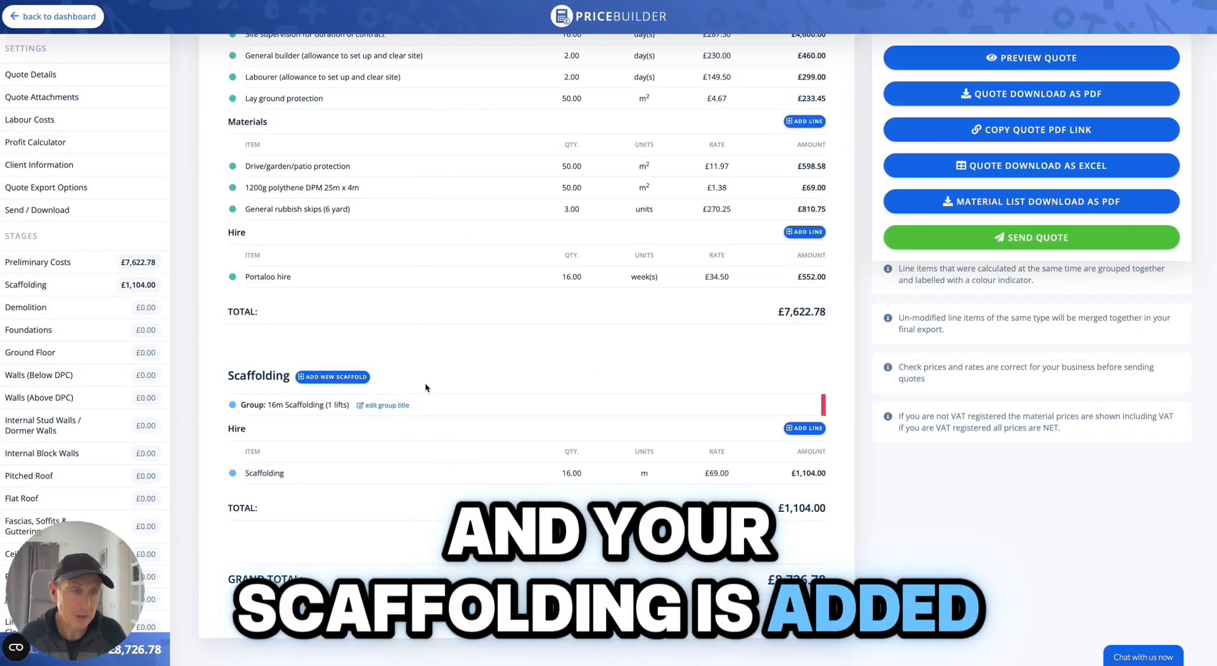
Add a Foundations group with a 16 m run, 600 mm width and 1000 mm depth, and save it.
left_click(43, 333)
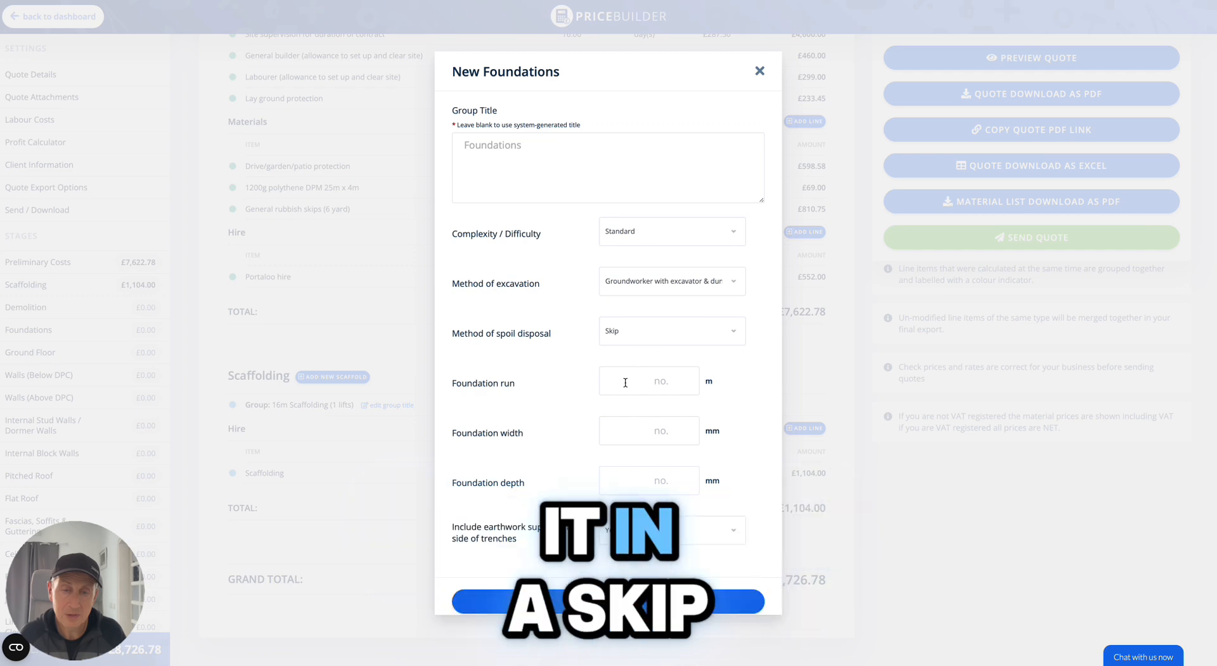
type("16")
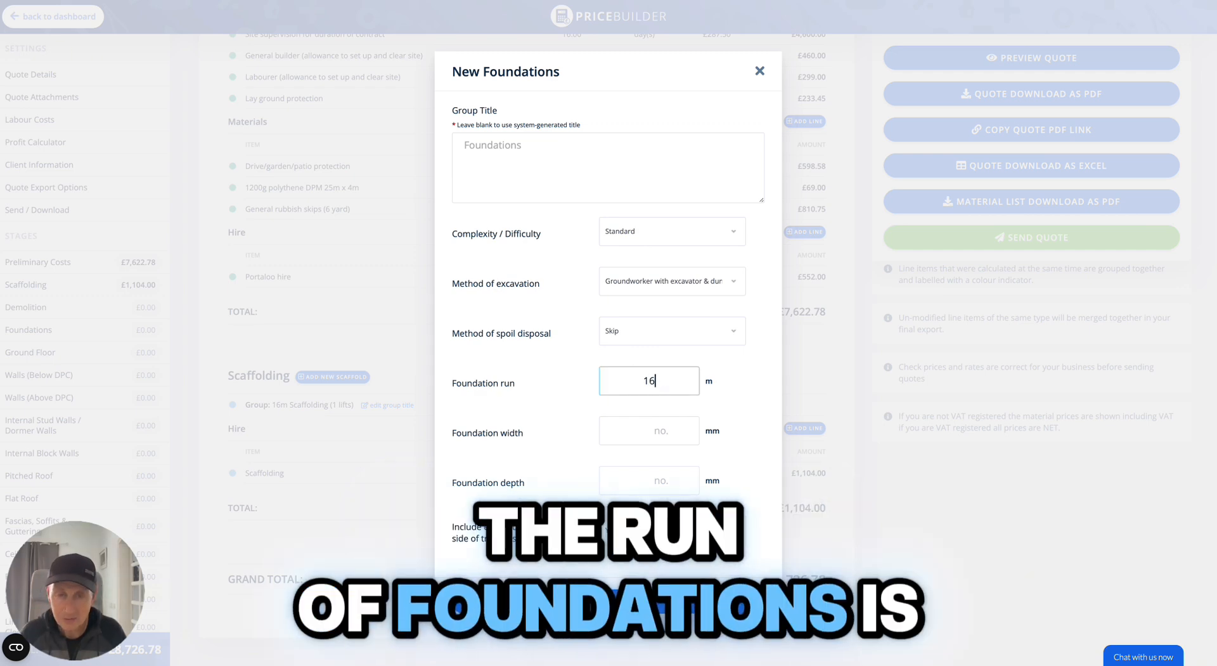
left_click(642, 431)
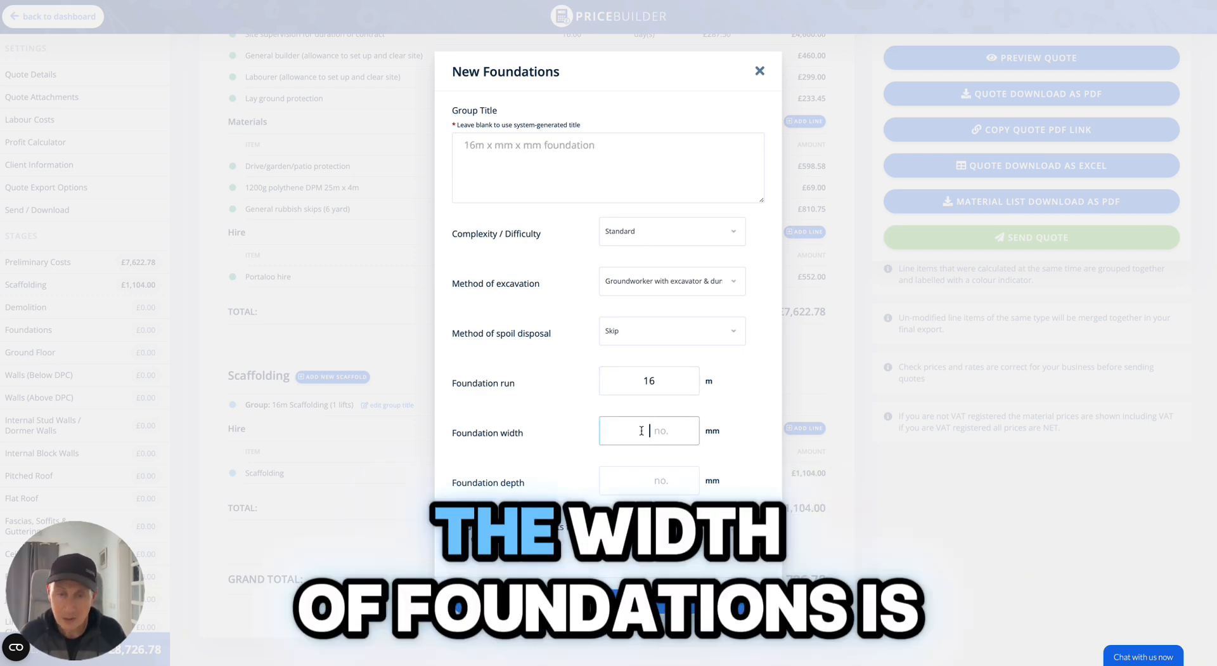
type("600")
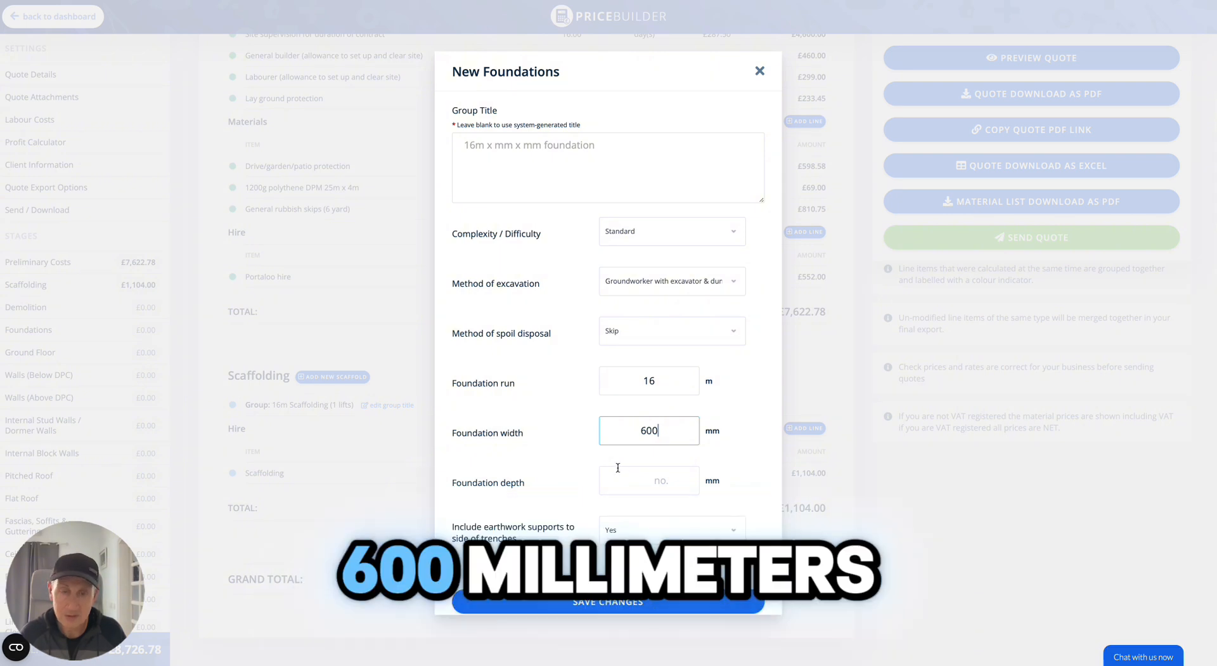
left_click(648, 480)
type("1000")
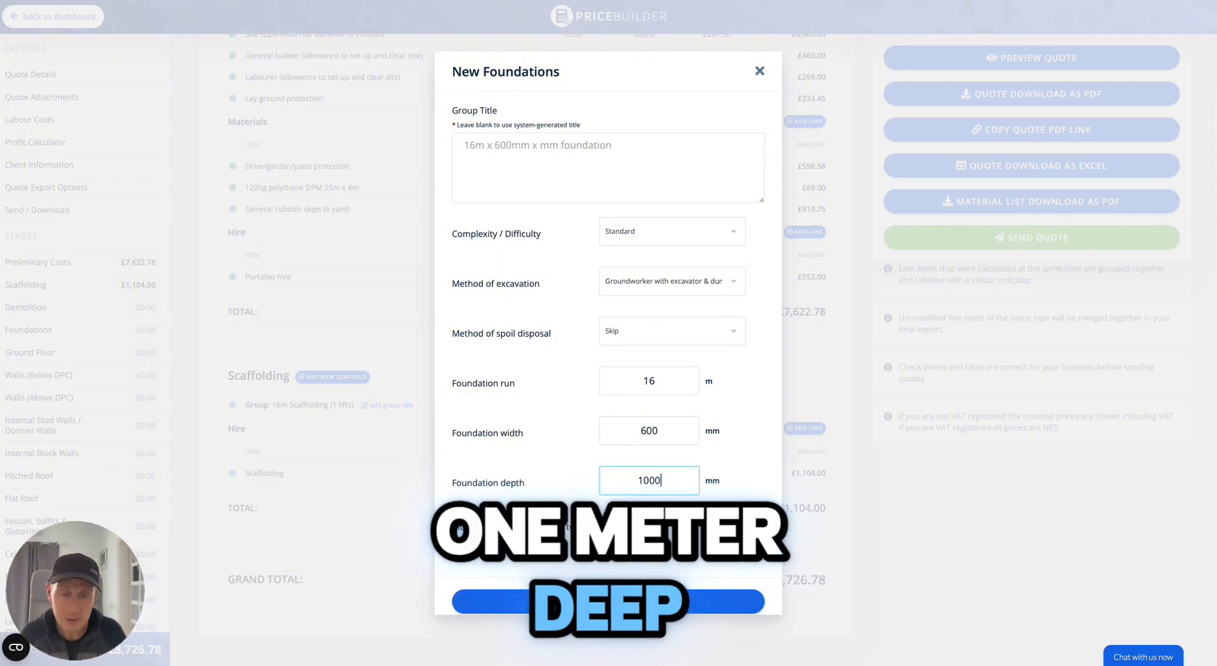
left_click(569, 602)
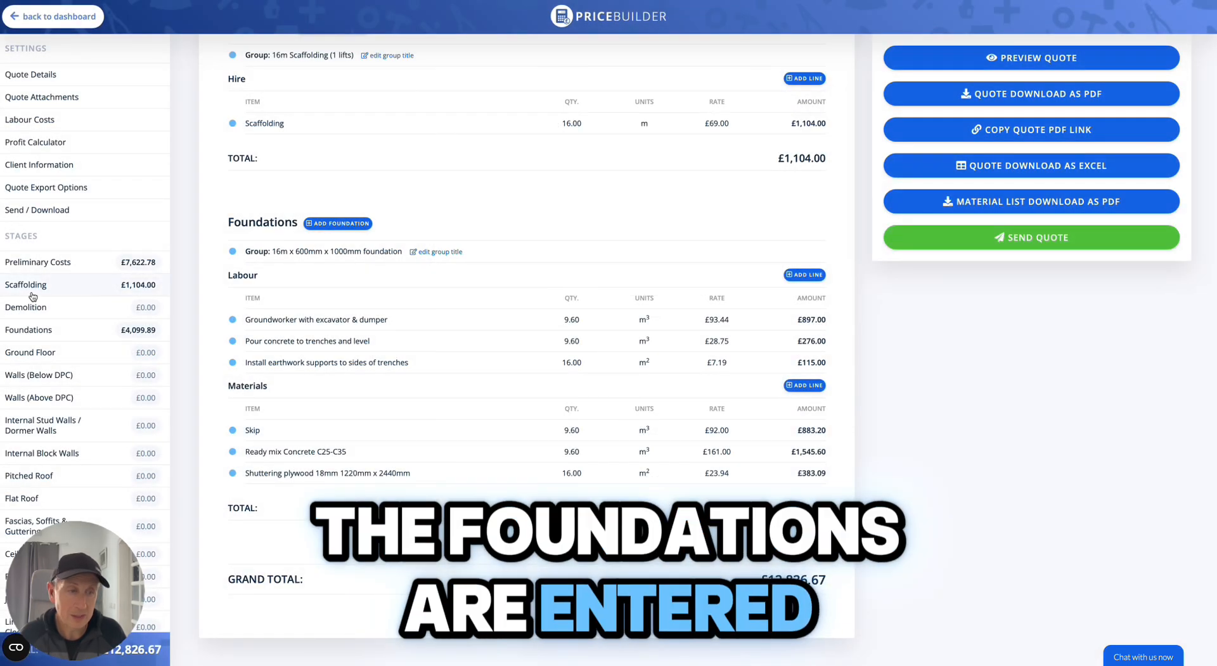
Open a new Ground Floor group, choose 100mm celotex insulation and set the width to 6 m.
left_click(53, 355)
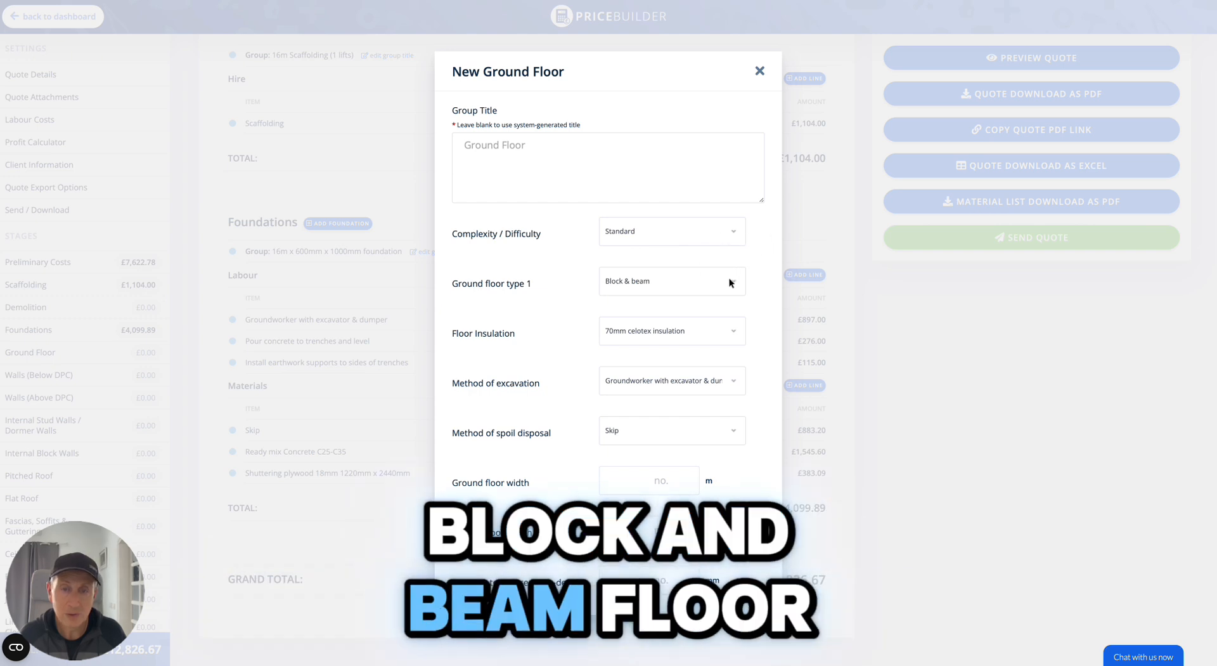
left_click(732, 332)
left_click(700, 335)
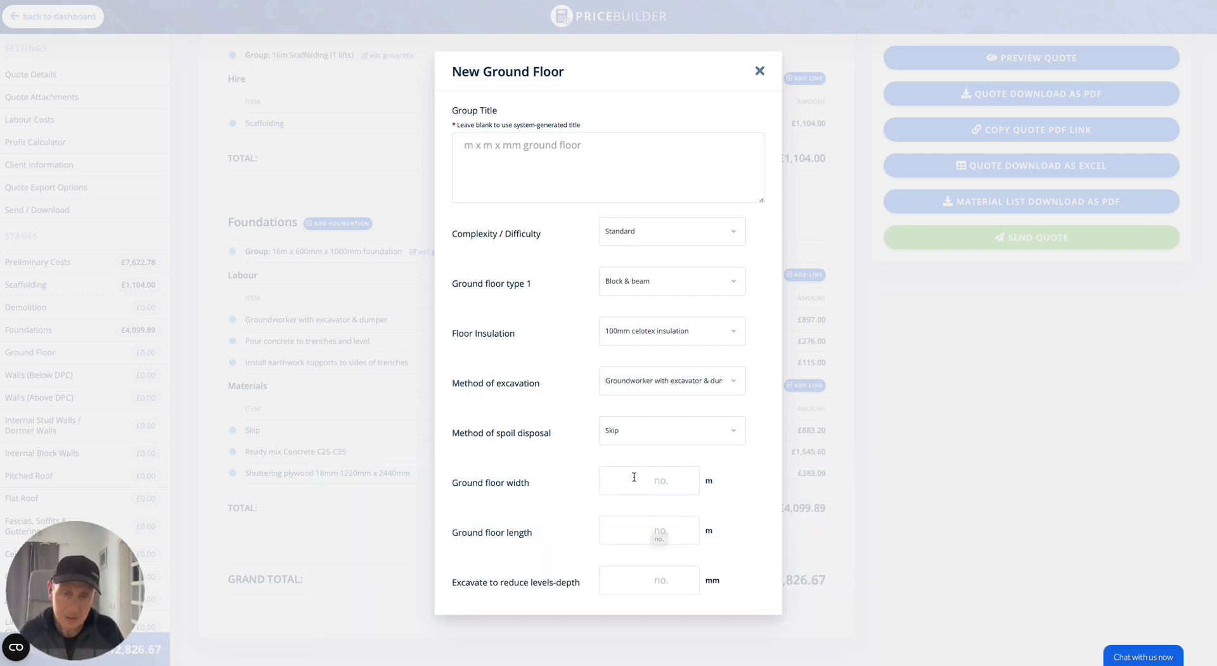
Set the ground floor length to 4 m and the excavation depth to 350 mm, then save the group.
left_click(624, 534)
type("4")
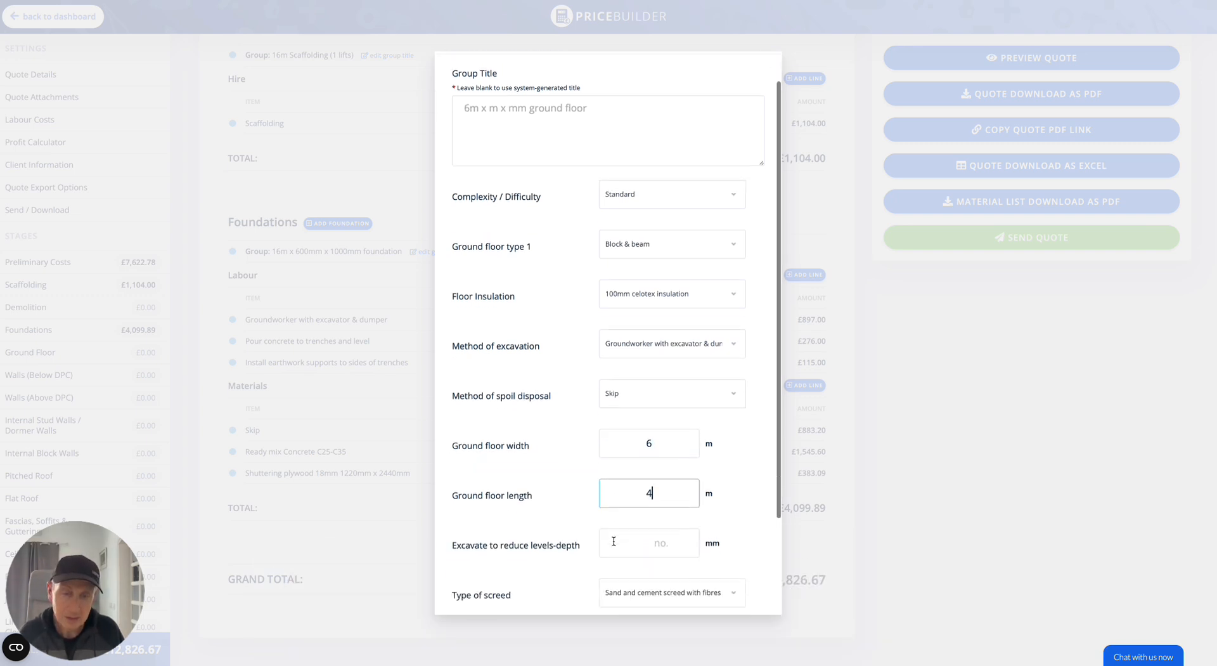
scroll(614, 499, "down", 2)
left_click(615, 498)
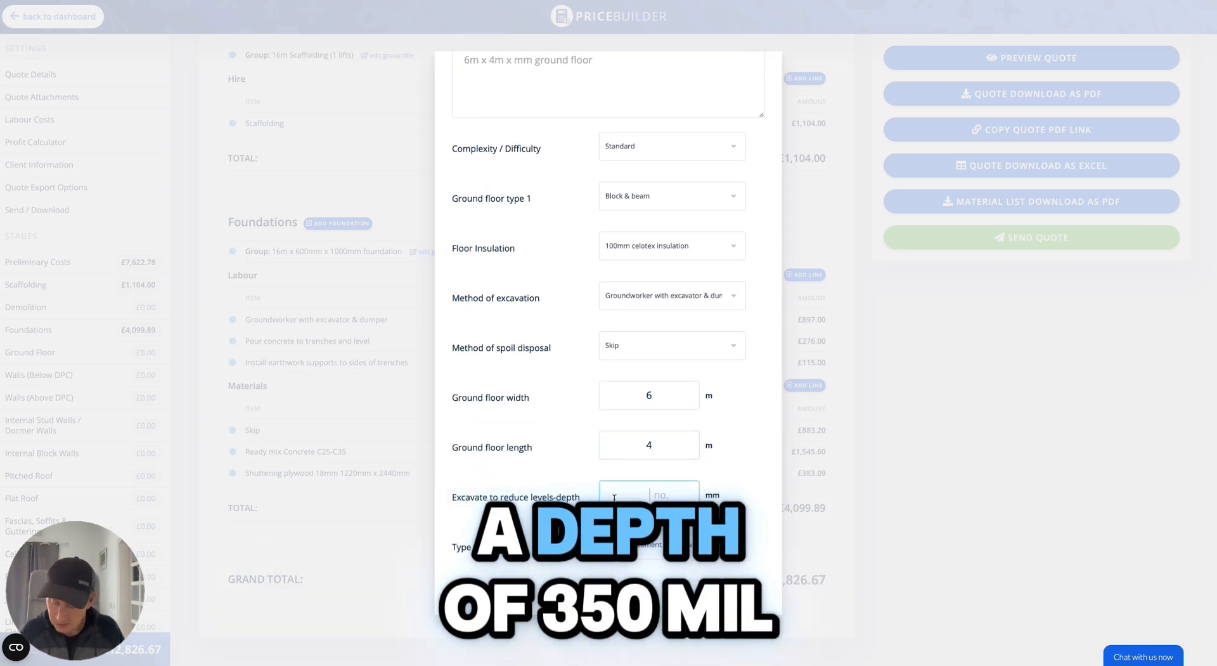
type("350")
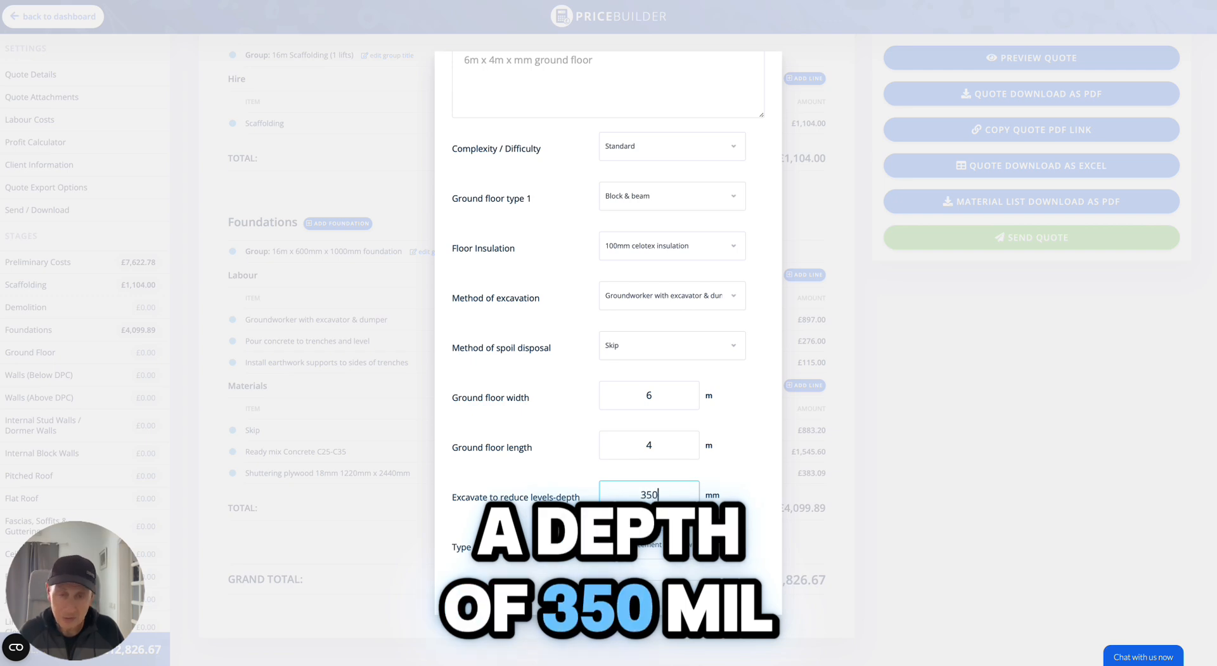
scroll(566, 569, "down", 2)
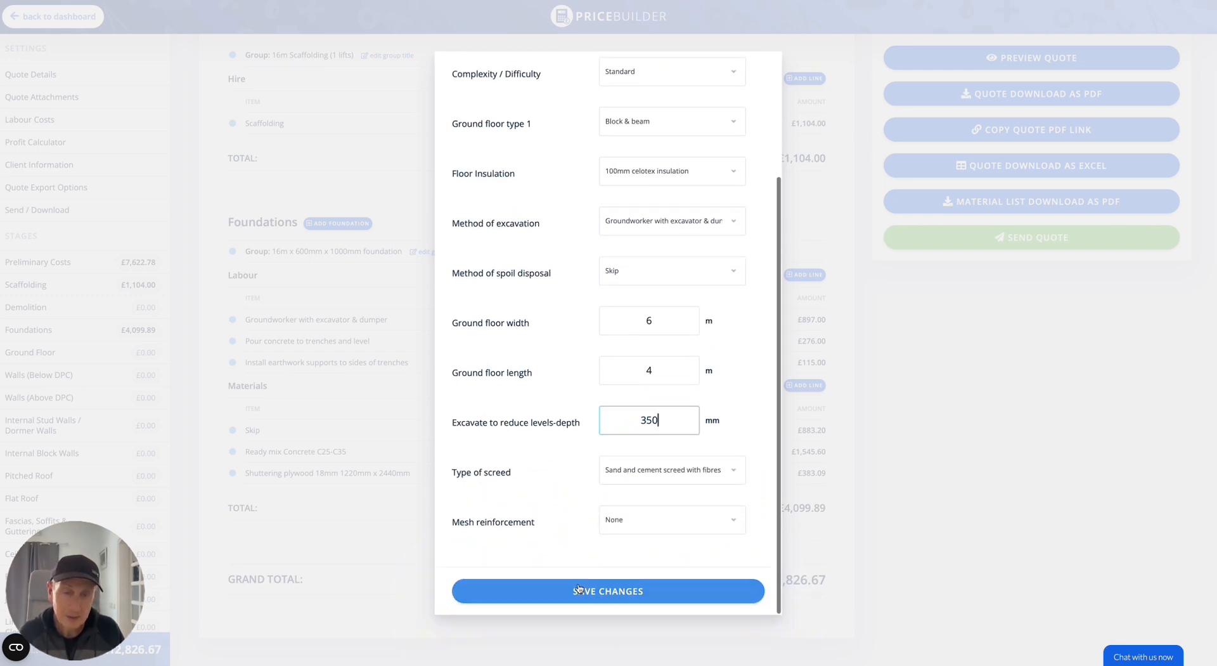
left_click(578, 590)
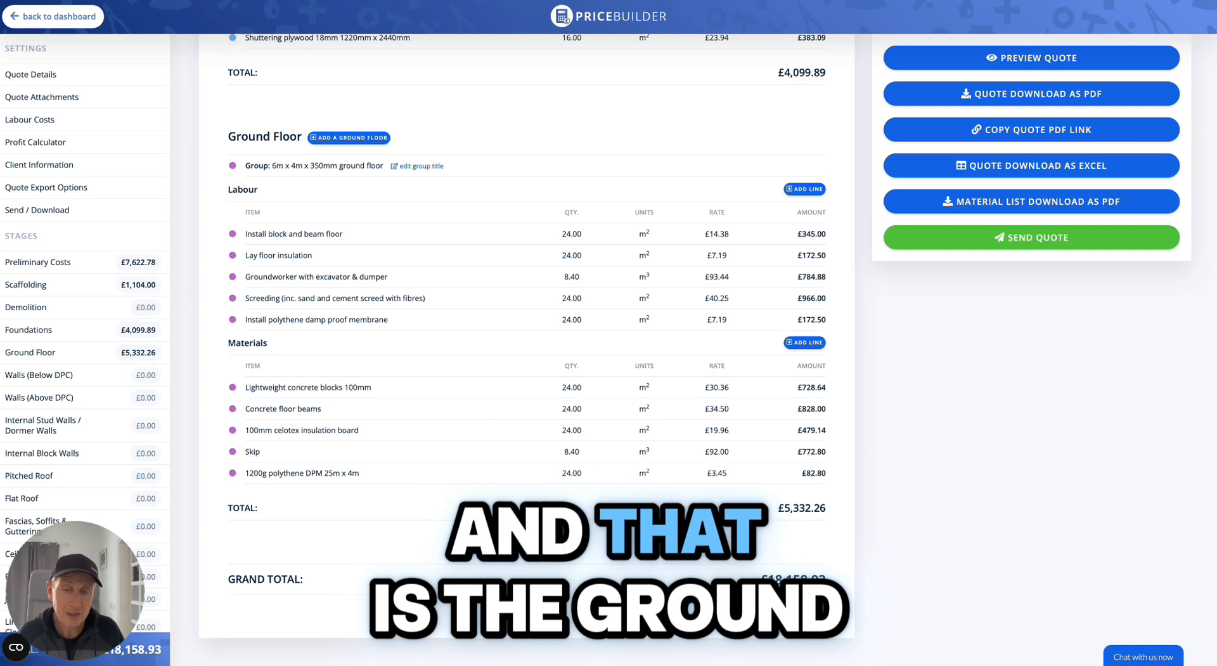
Open a new Walls (Above DPC) group and set the wall length to 16 m and wall height to 3 m.
left_click(34, 394)
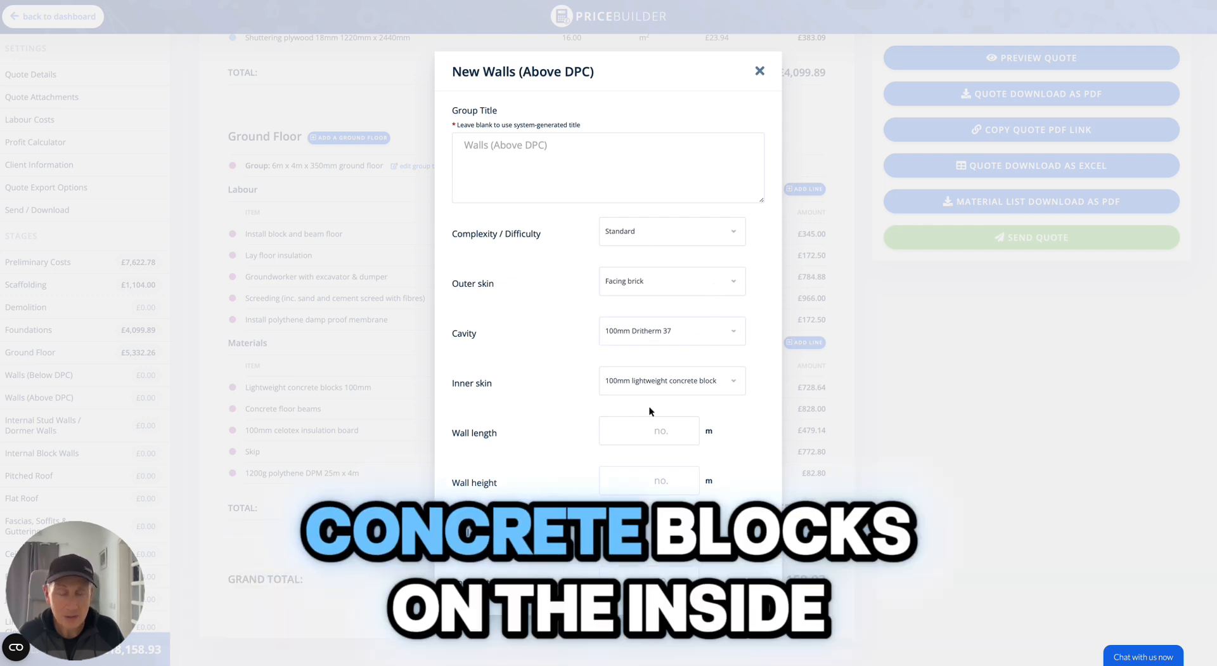
left_click(631, 433)
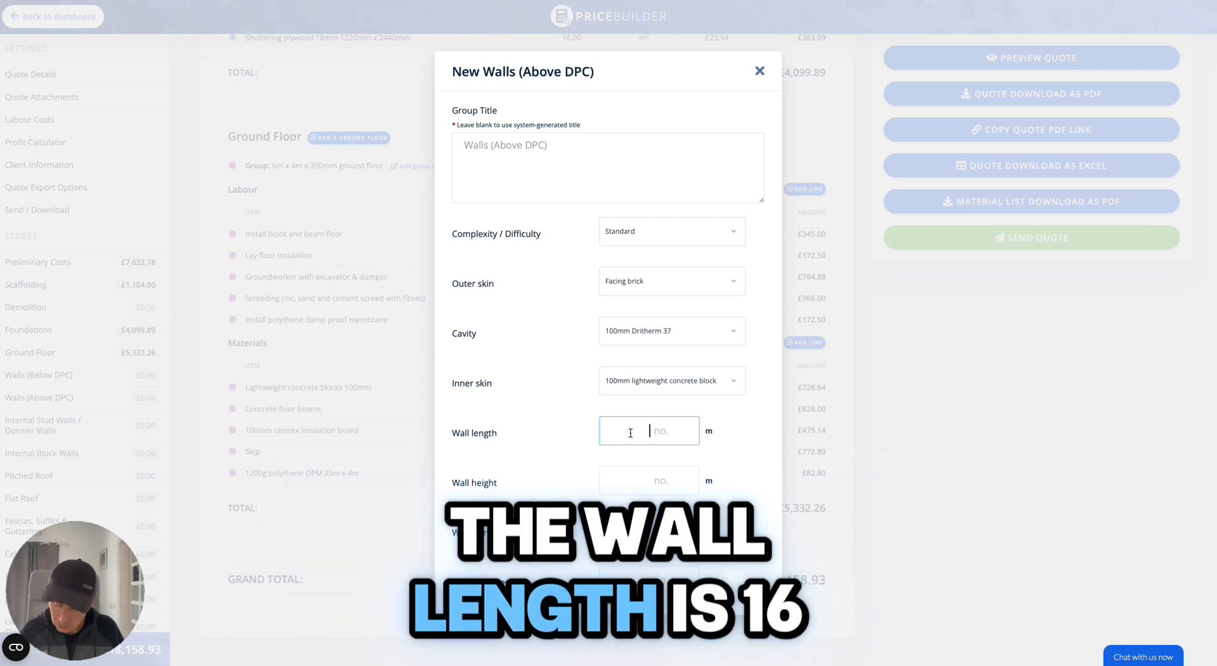
type("16")
left_click(638, 483)
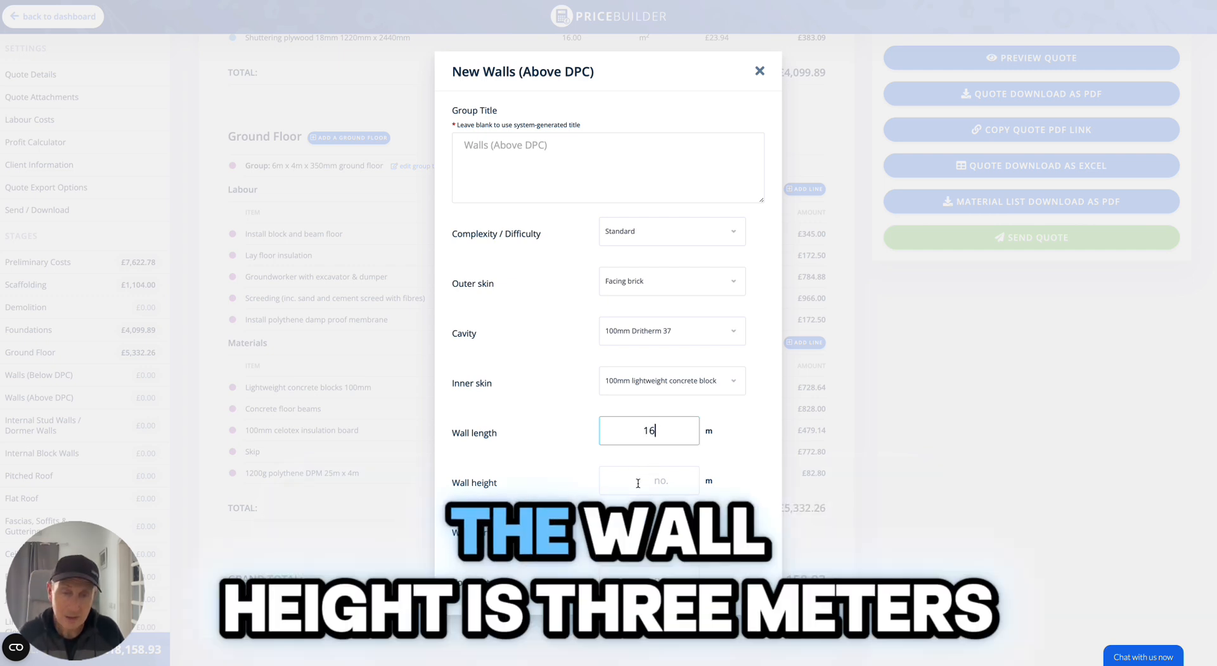
type("3")
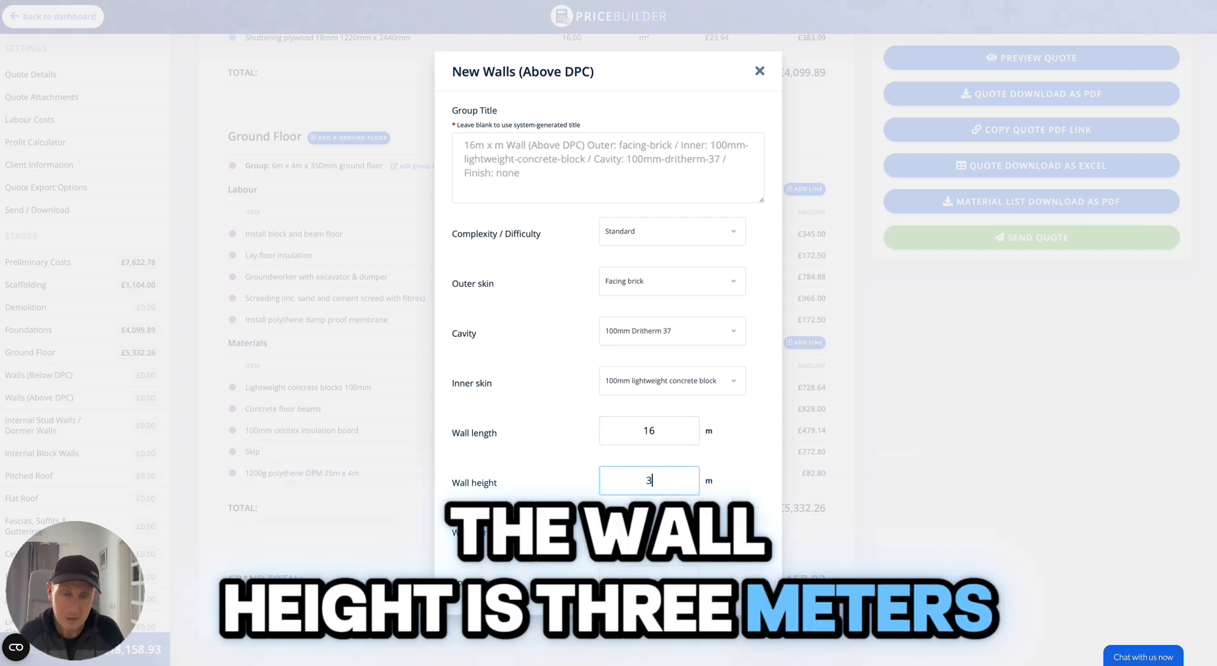
Set the wall starter to 12 m and the coping stones to 16 m.
left_click(635, 530)
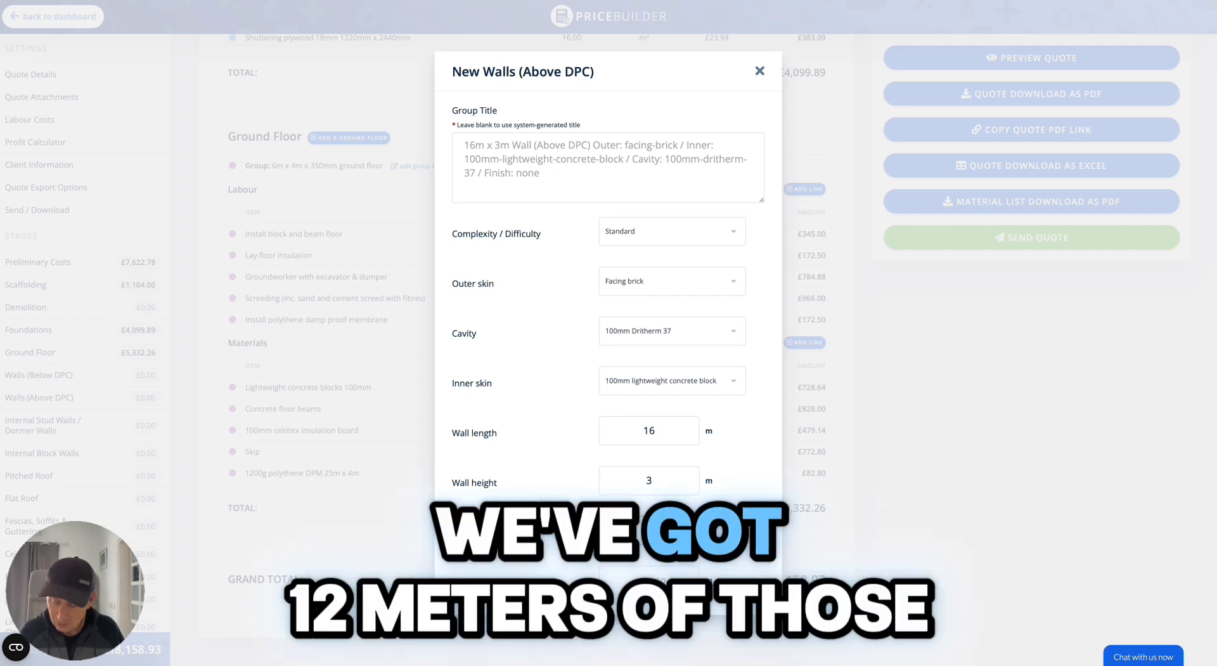
type("12")
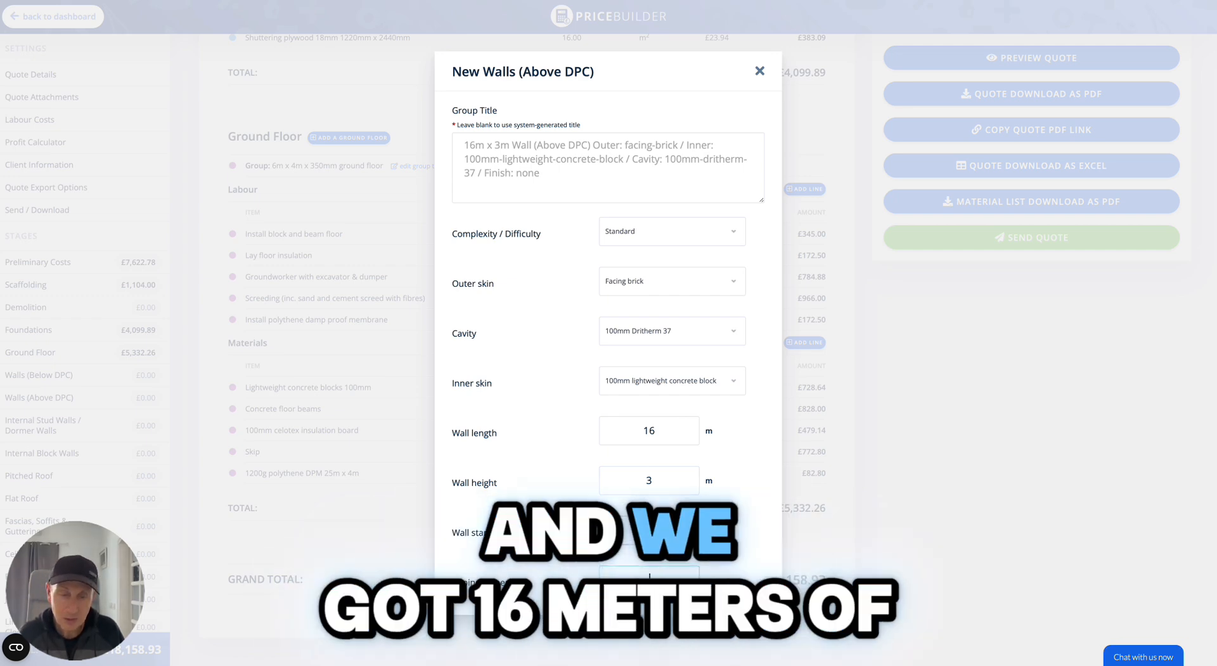
left_click(637, 580)
scroll(596, 399, "down", 5)
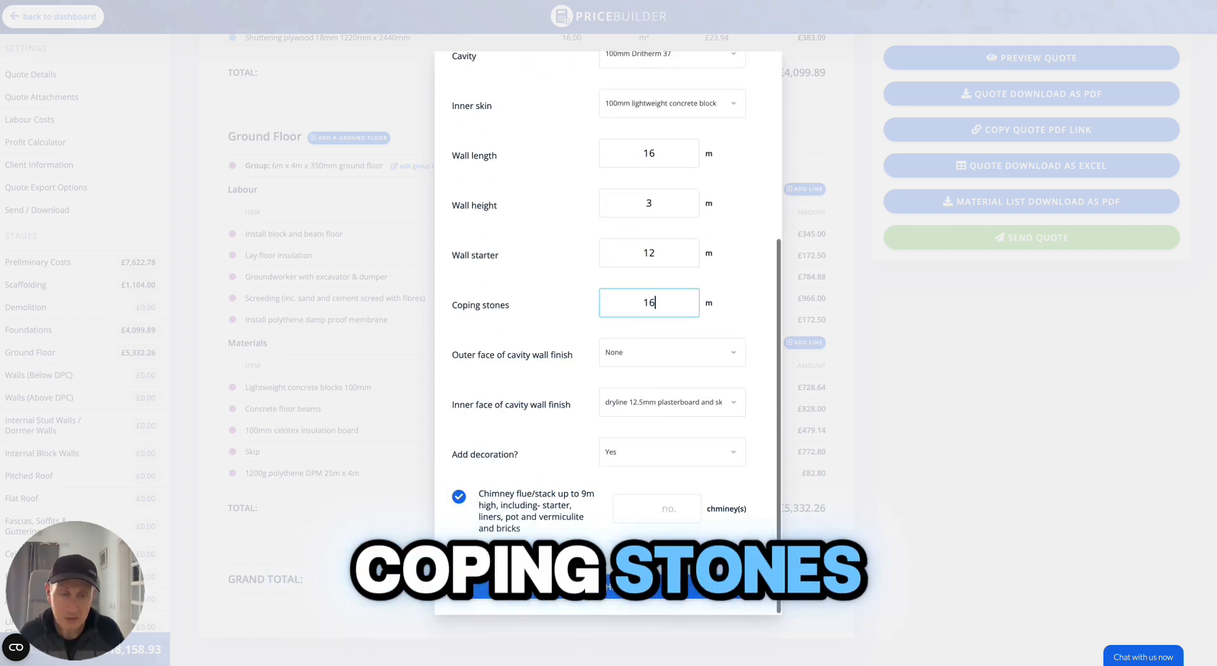
Set the outer face finish to None and the inner face finish to 15mm plaster with skim finish, then save the group.
left_click(734, 360)
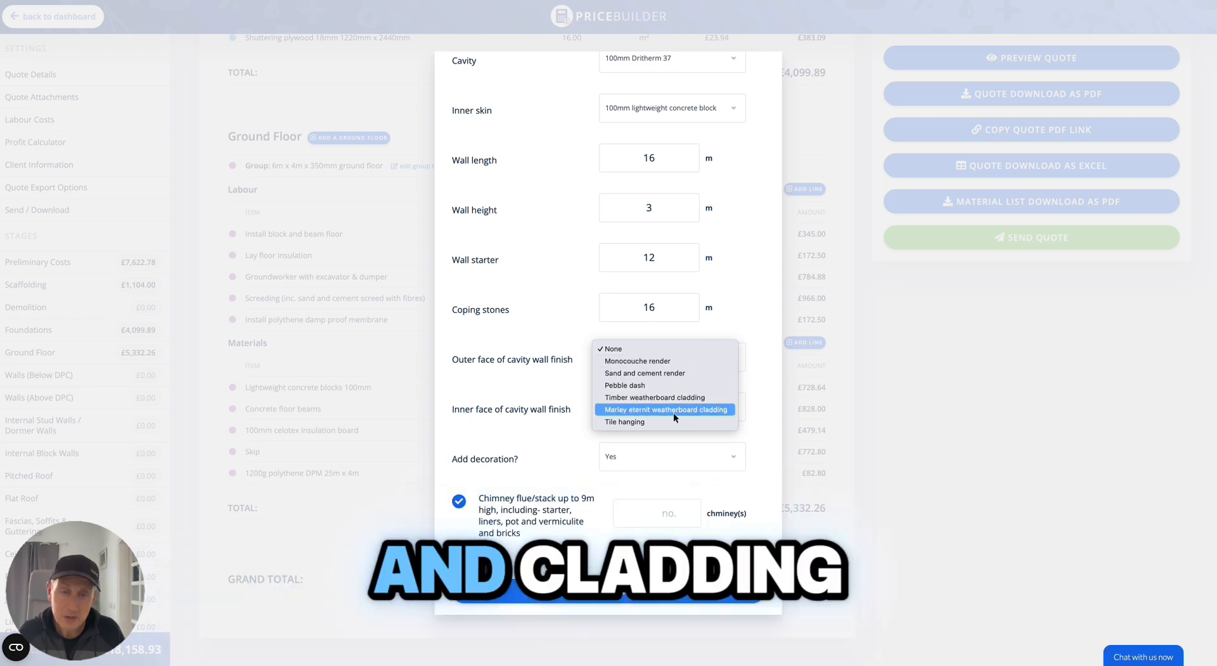
left_click(557, 343)
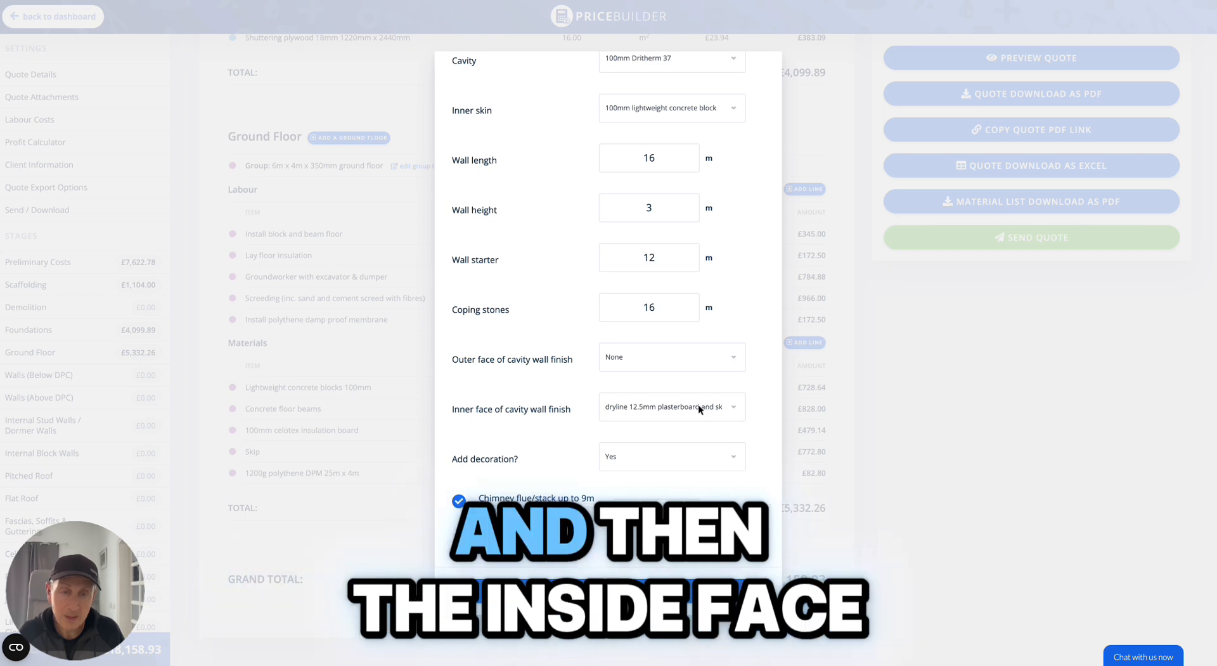
left_click(738, 413)
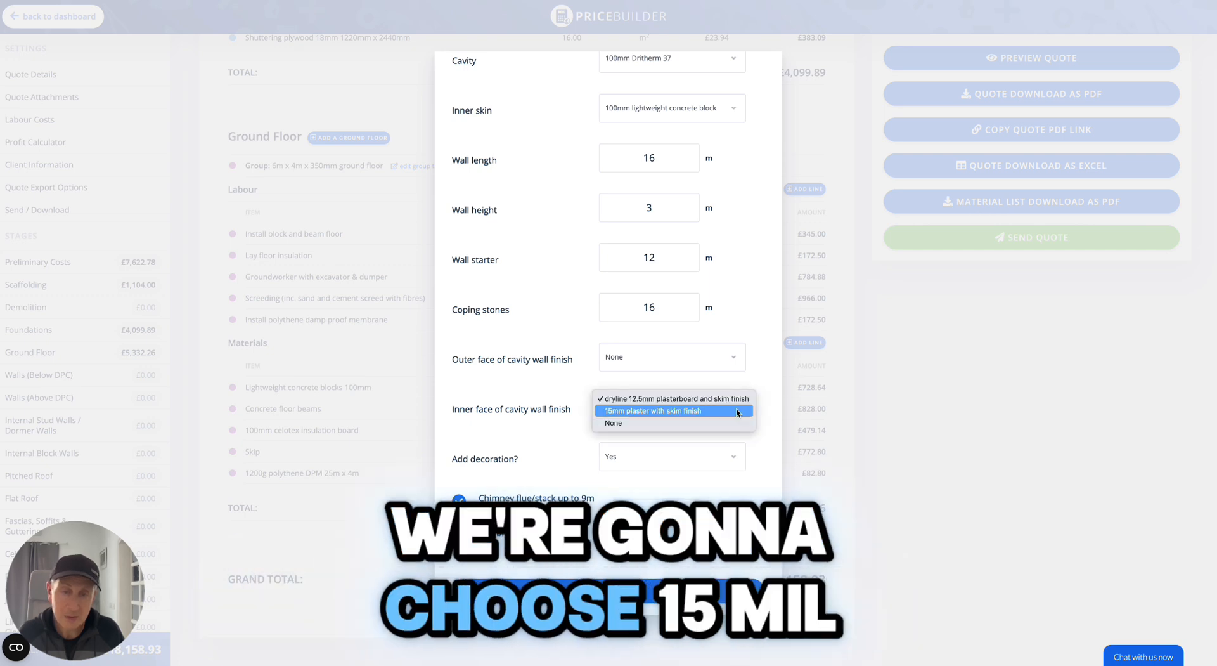
left_click(680, 412)
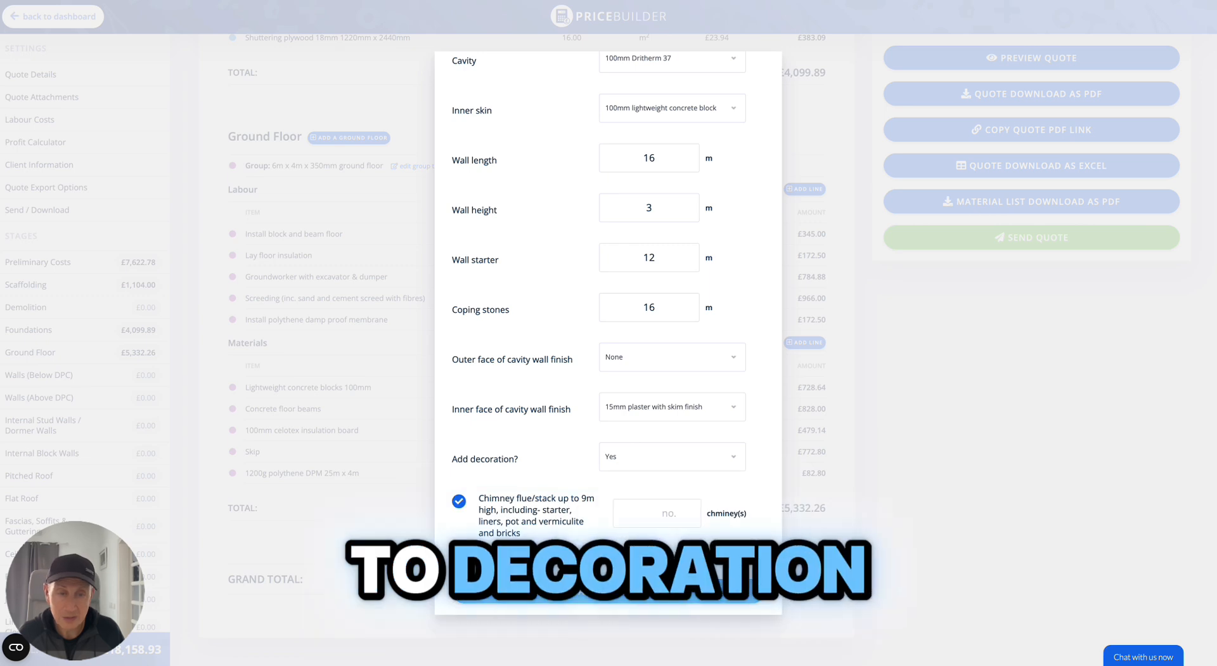
left_click(609, 590)
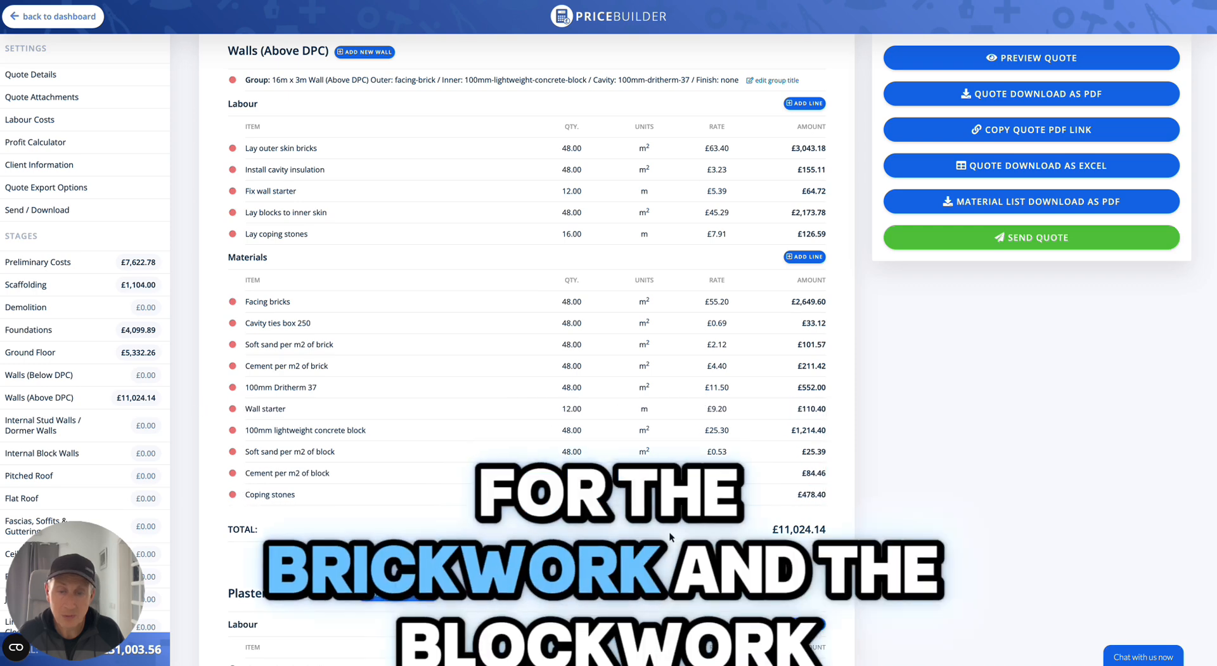
Open a new Flat Roof group and set the roof width to 6 m.
scroll(669, 532, "down", 4)
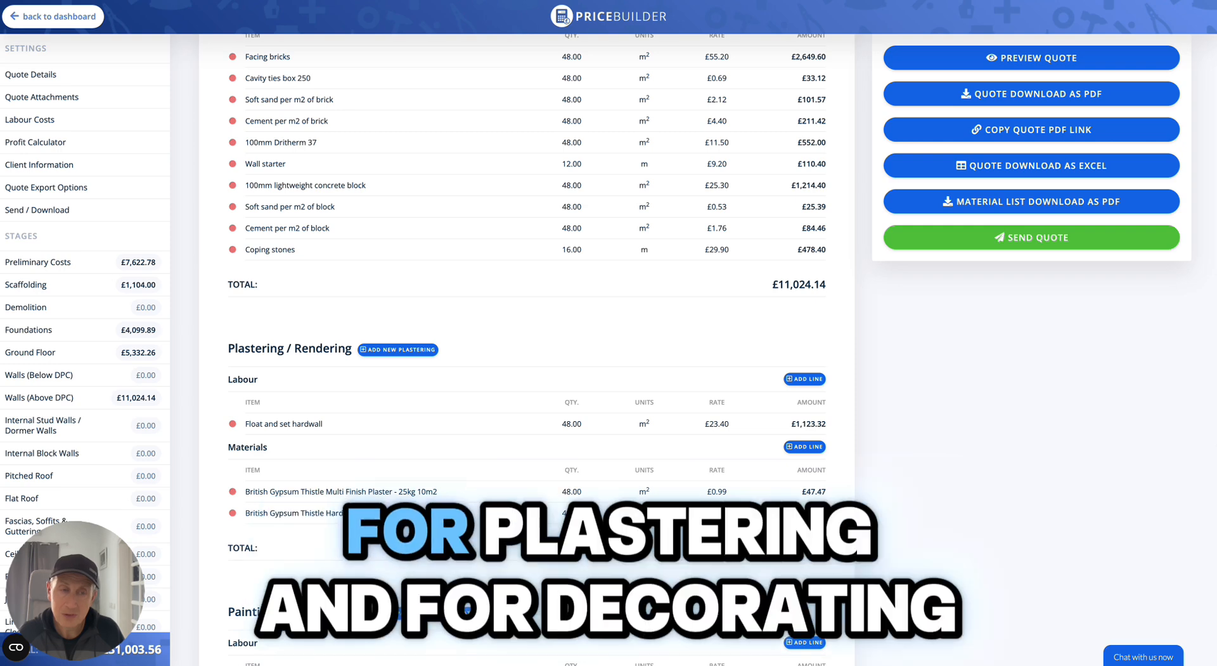
scroll(527, 349, "down", 2)
scroll(527, 349, "down", 1)
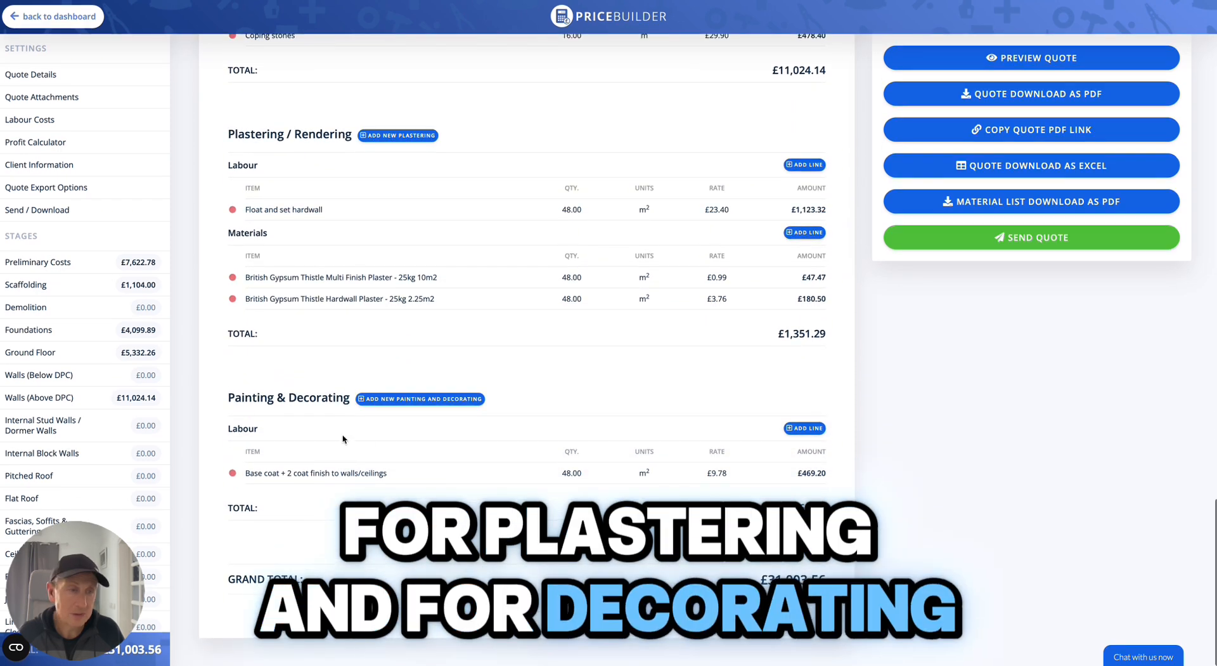
left_click(29, 500)
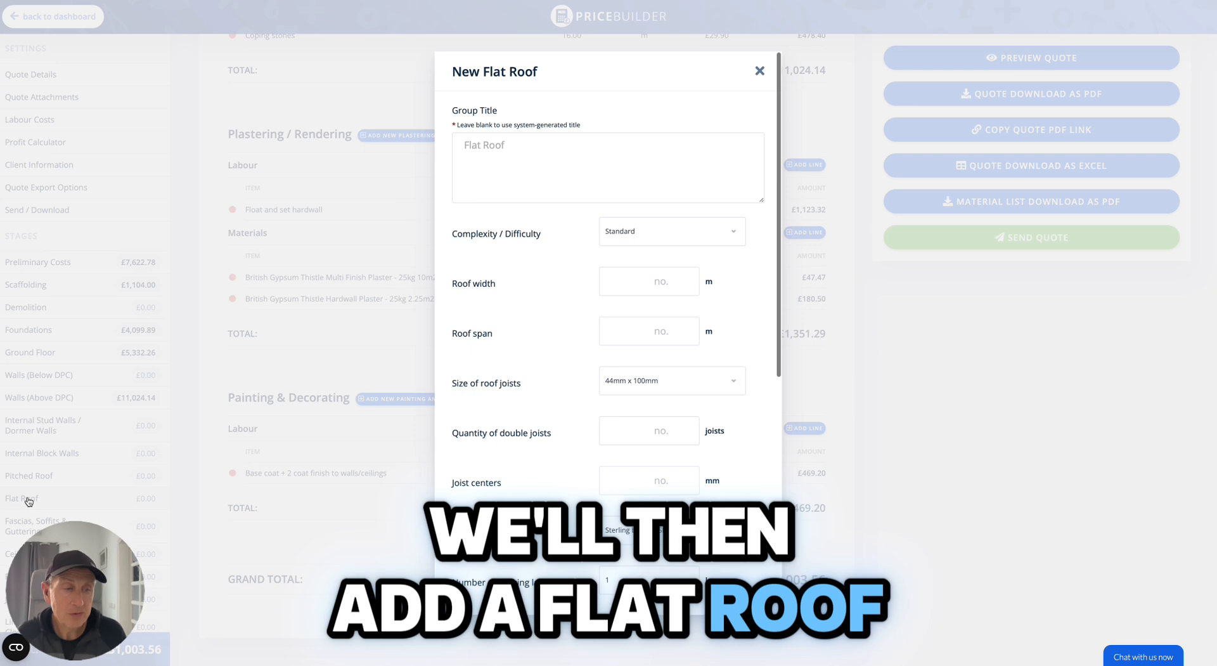
left_click(624, 291)
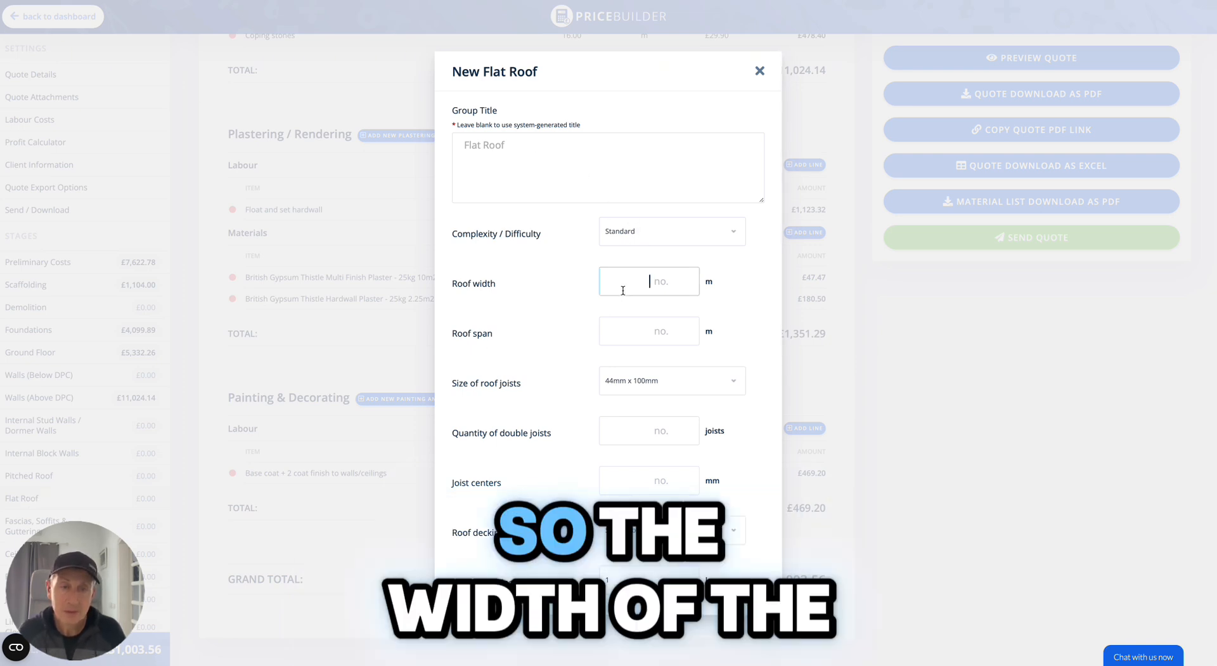
type("6")
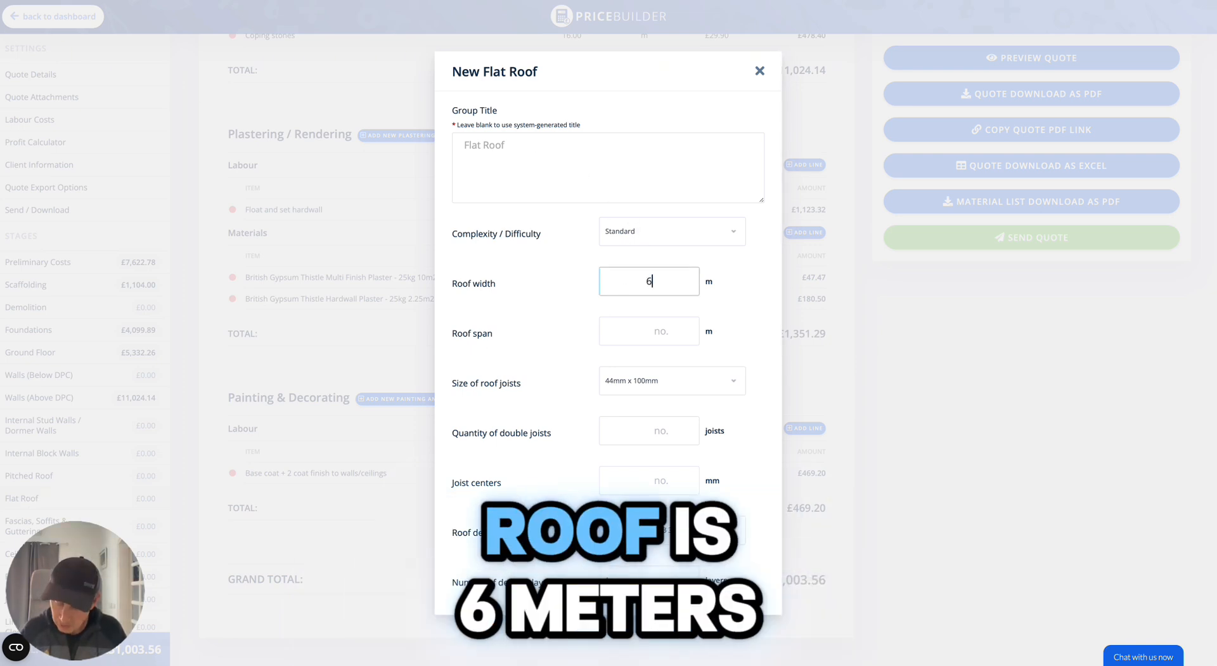
Set the roof span to 4 m and the roof joist size to 44mm x 200mm.
left_click(631, 326)
type("4")
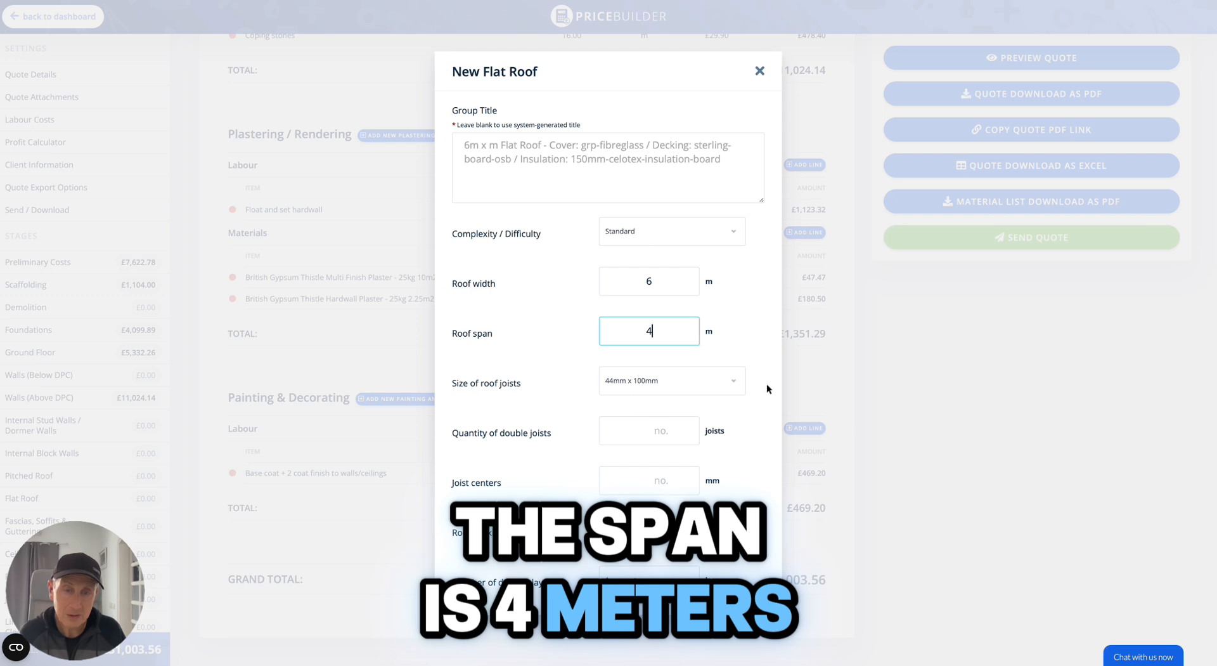
left_click(730, 378)
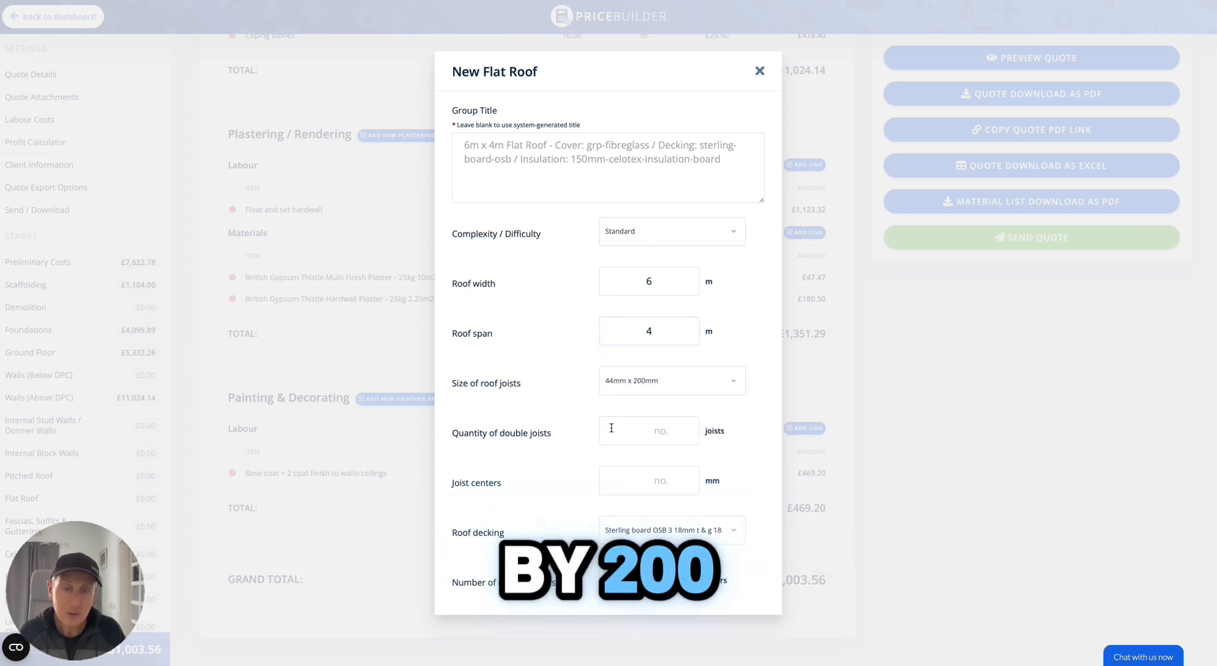
Set the joist centres to 400 mm and the number of decking layers to 2.
left_click(613, 492)
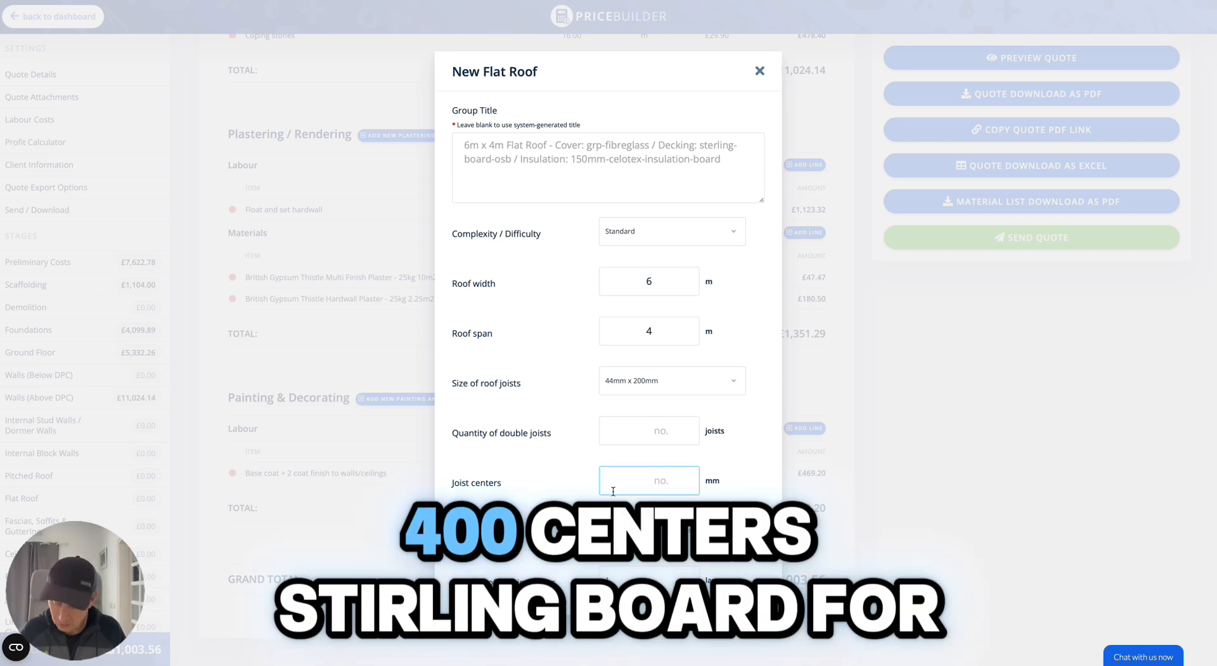
type("400")
scroll(712, 413, "down", 2)
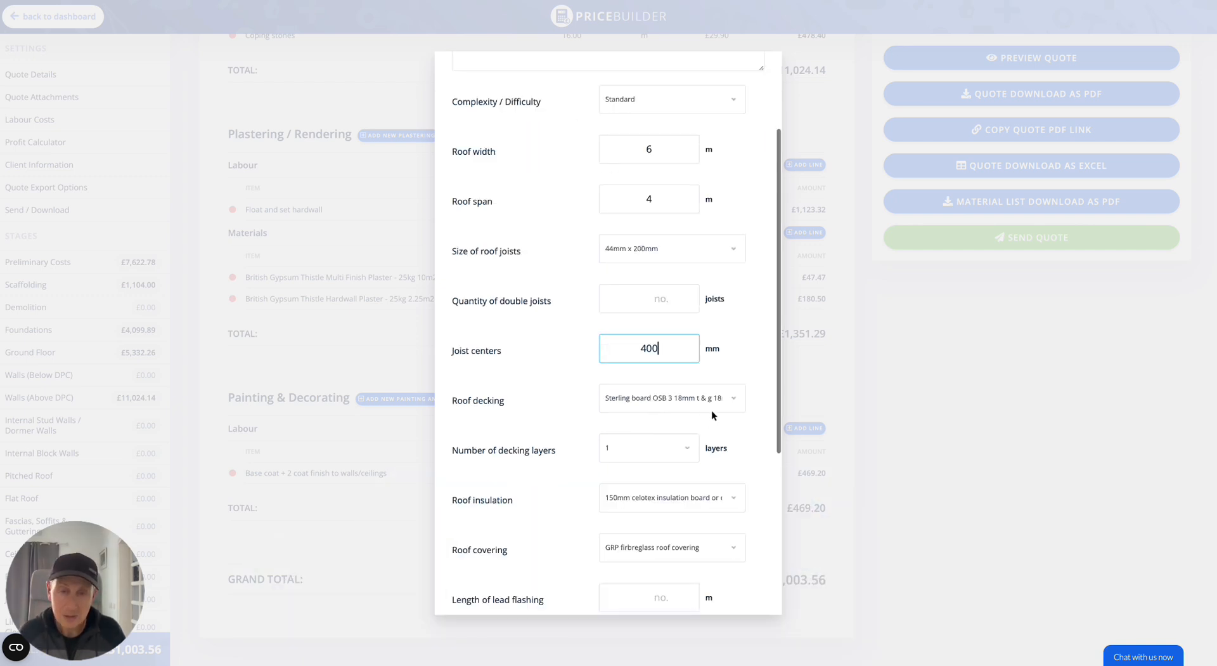
left_click(687, 449)
left_click(661, 451)
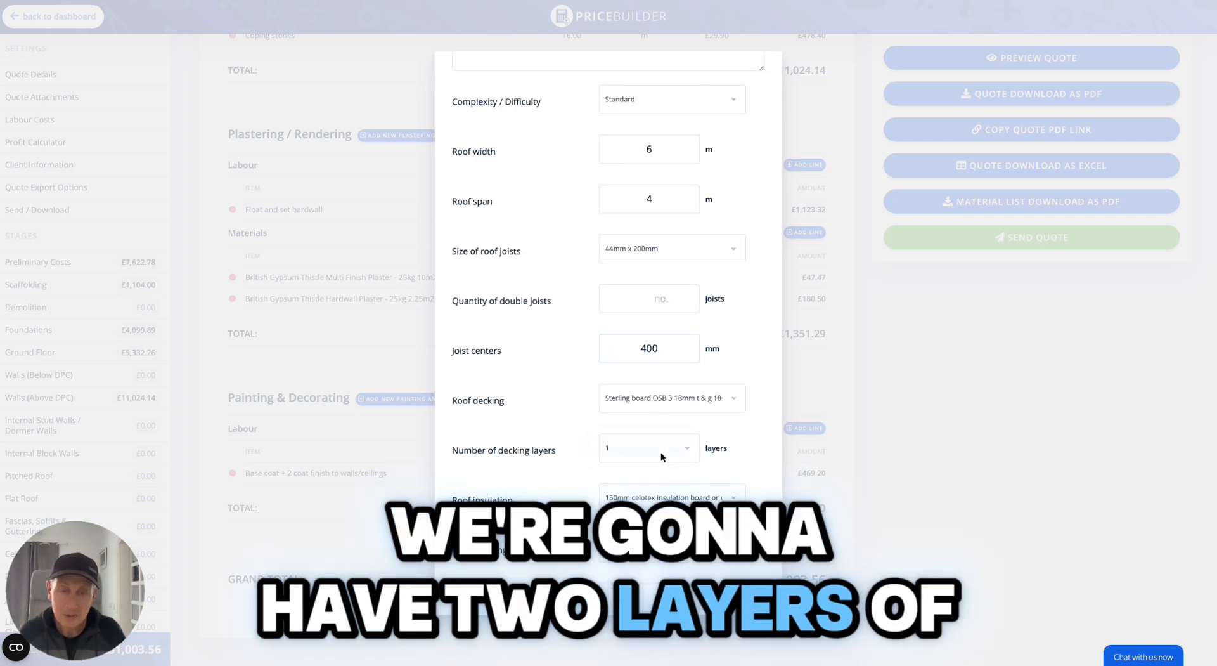
Set the length of lead flashing to 6 m.
scroll(675, 509, "down", 2)
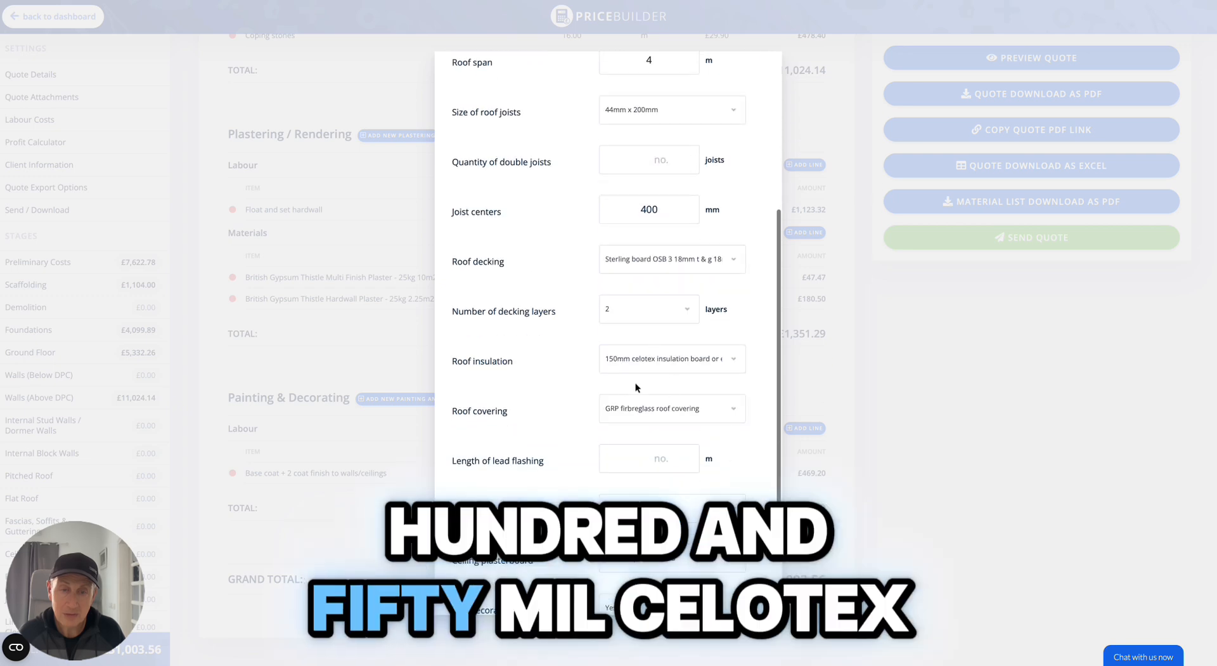
left_click(628, 453)
type("6")
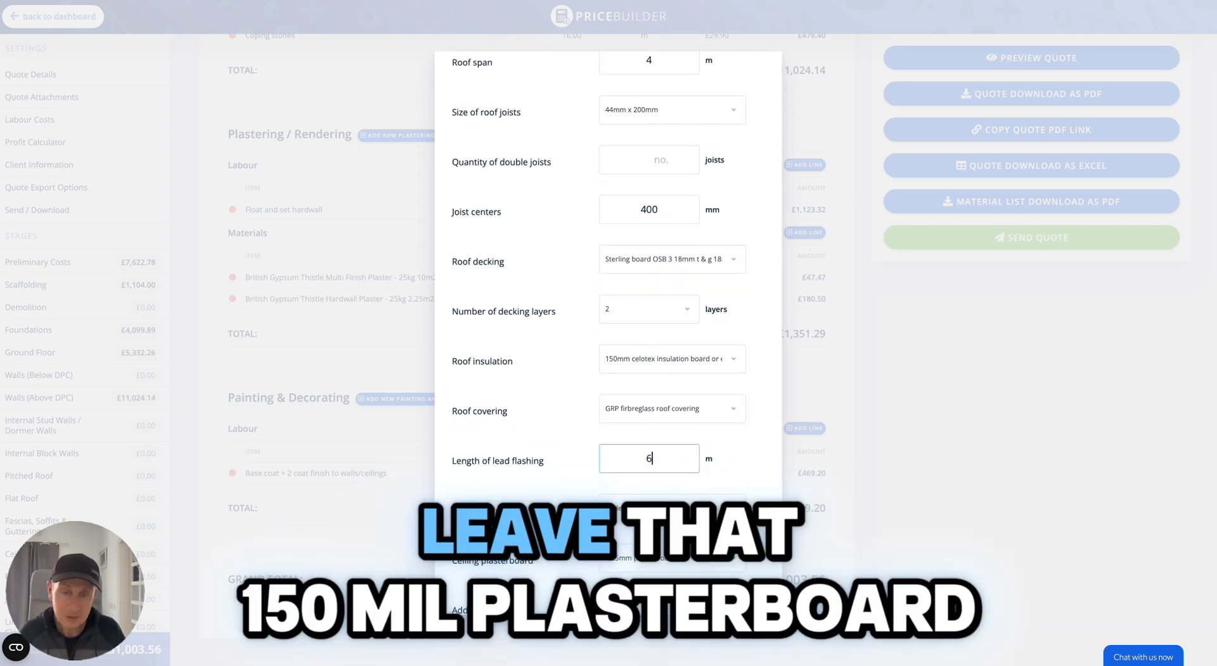
Set the vapour barrier option to Yes and save the flat roof group.
scroll(646, 421, "down", 2)
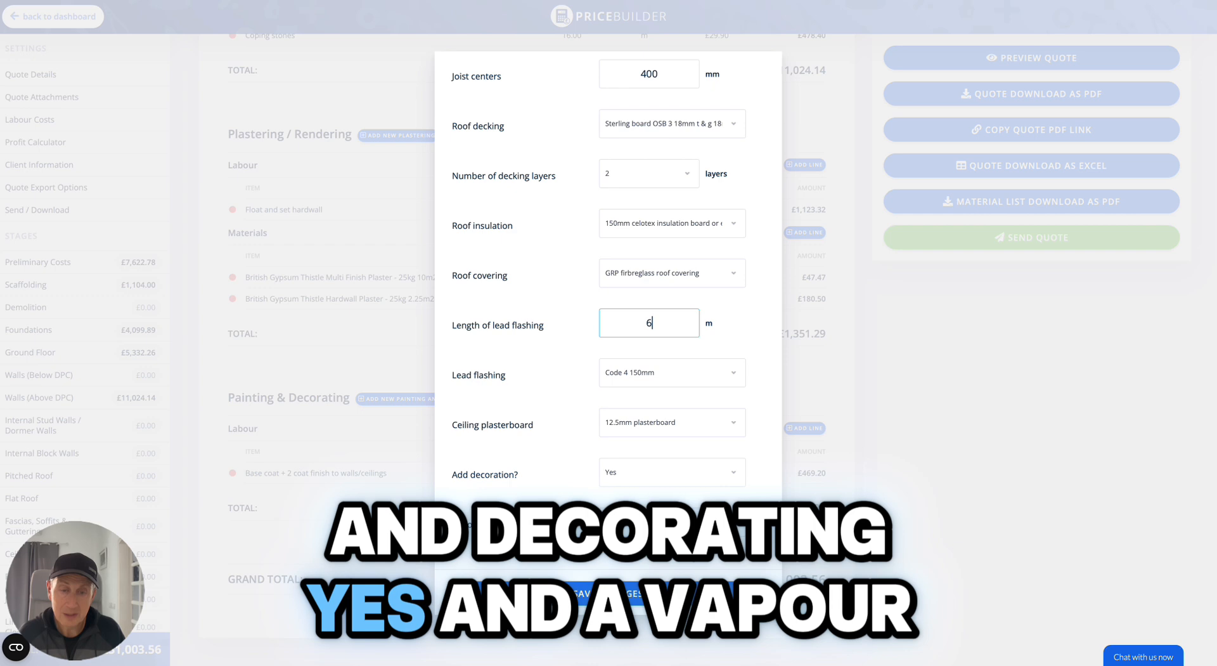
left_click(690, 522)
left_click(691, 522)
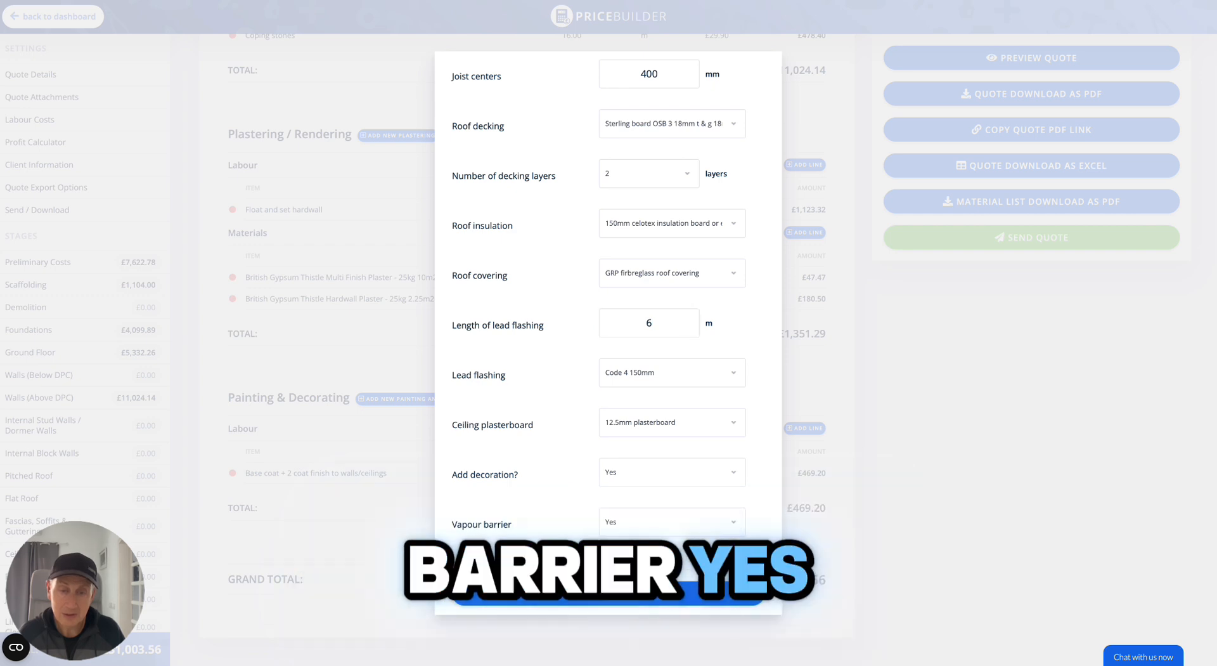
left_click(614, 593)
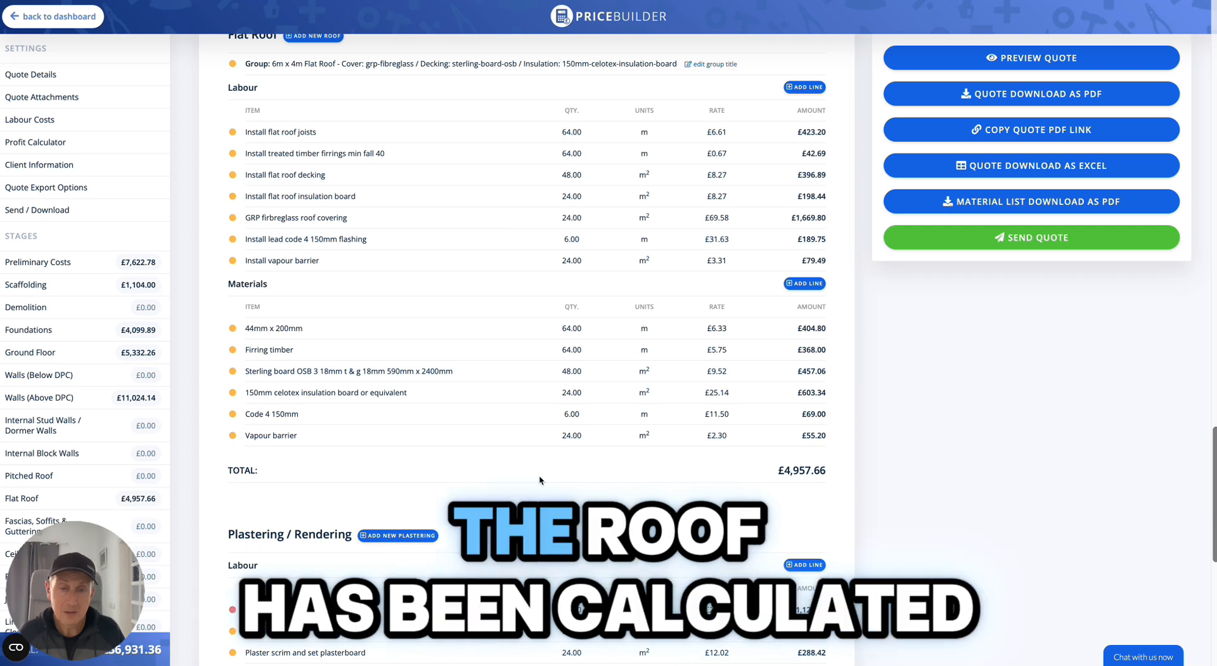
Review the flat roof, plastering and decorating lines added to the quote.
scroll(730, 491, "down", 8)
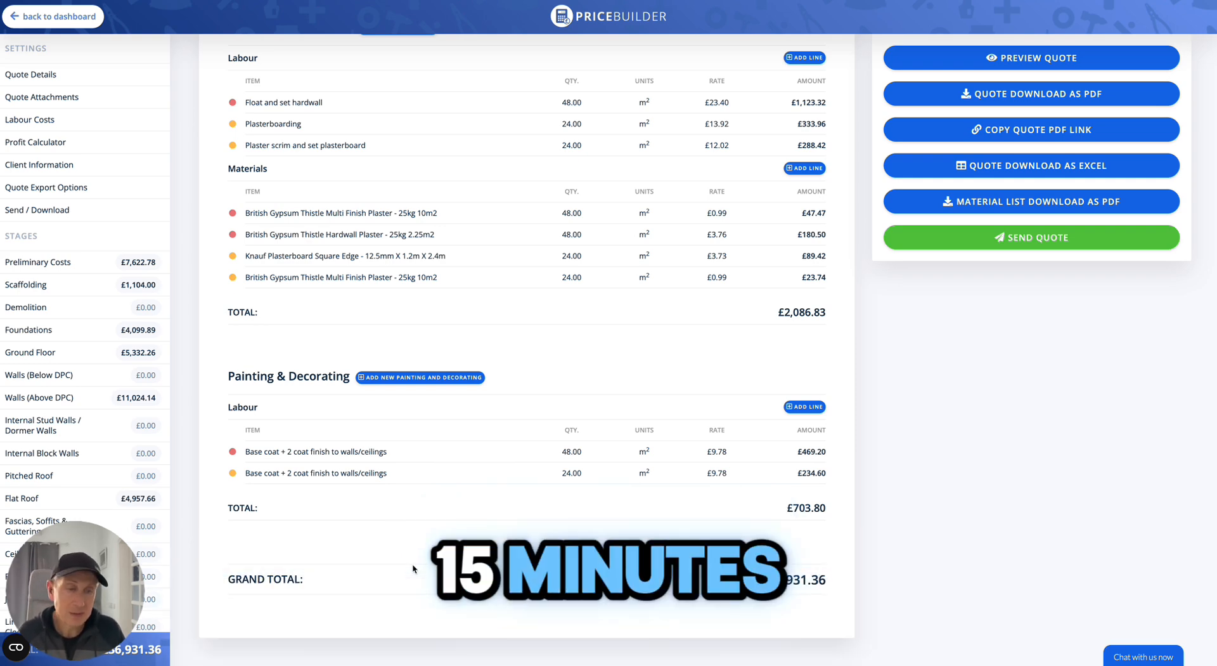
scroll(412, 568, "up", 15)
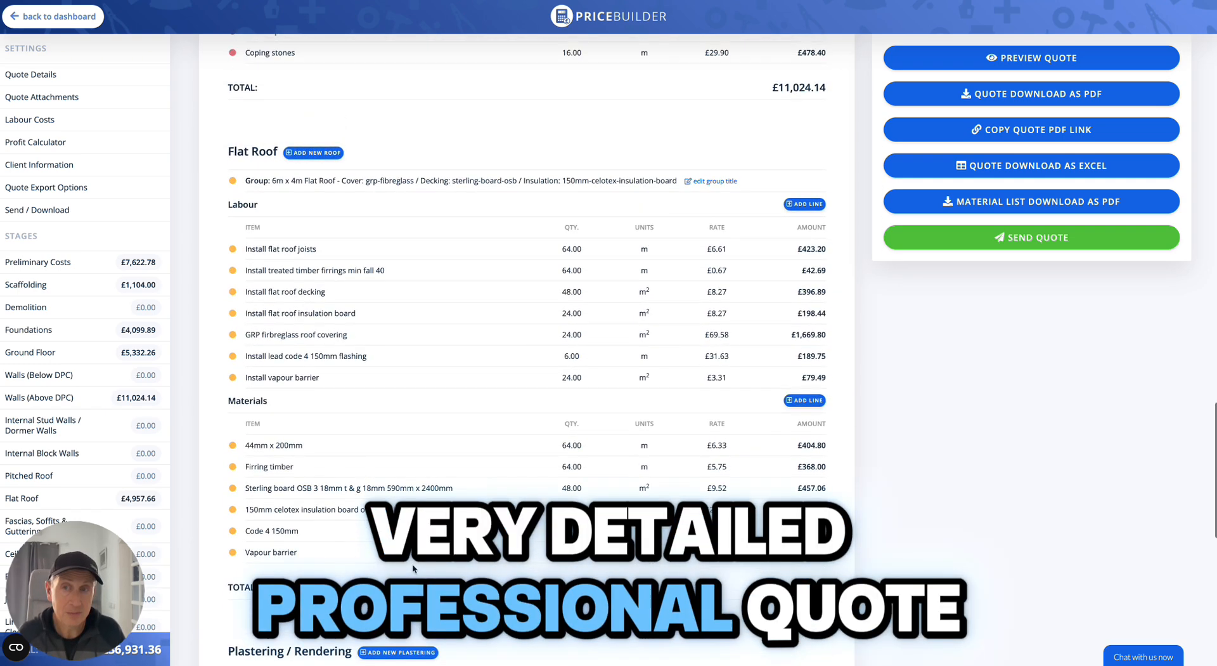